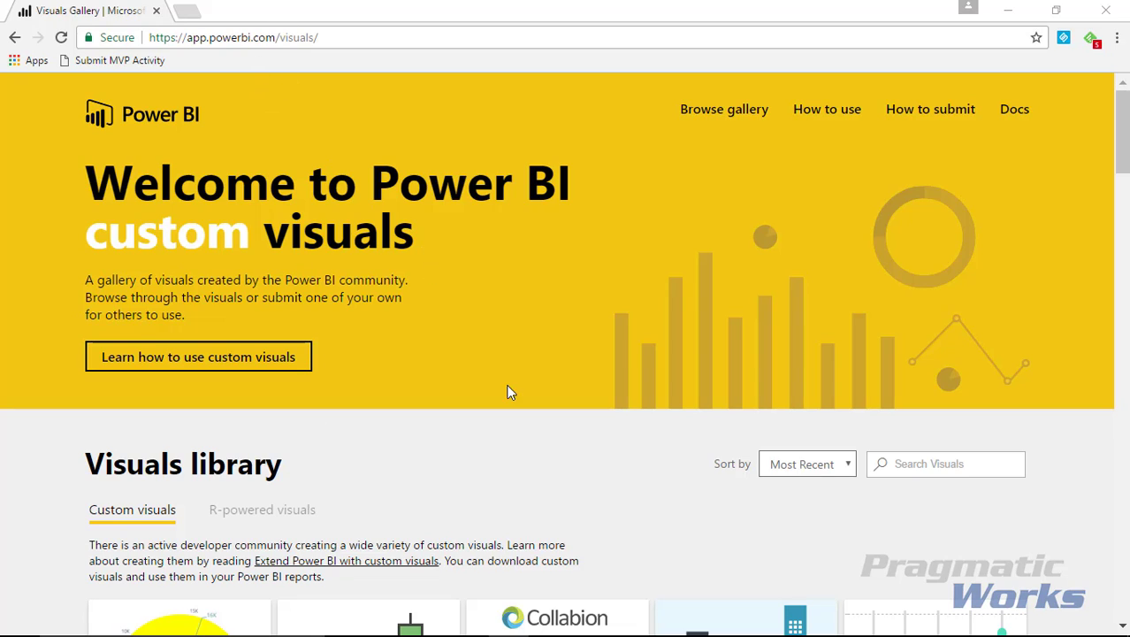
Scroll the custom visuals gallery and view the Box and Whisker (Brad) visual's details.
scroll(549, 409, down, 1)
scroll(552, 415, down, 3)
scroll(553, 415, down, 2)
scroll(554, 416, down, 3)
scroll(556, 415, down, 3)
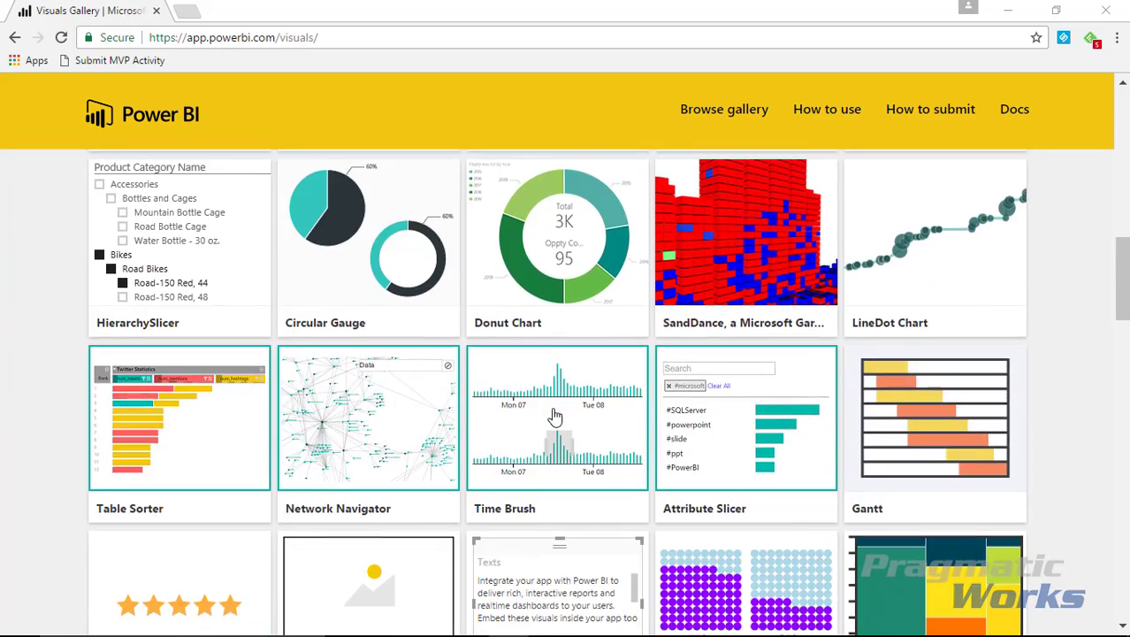
scroll(556, 416, down, 4)
scroll(556, 415, down, 1)
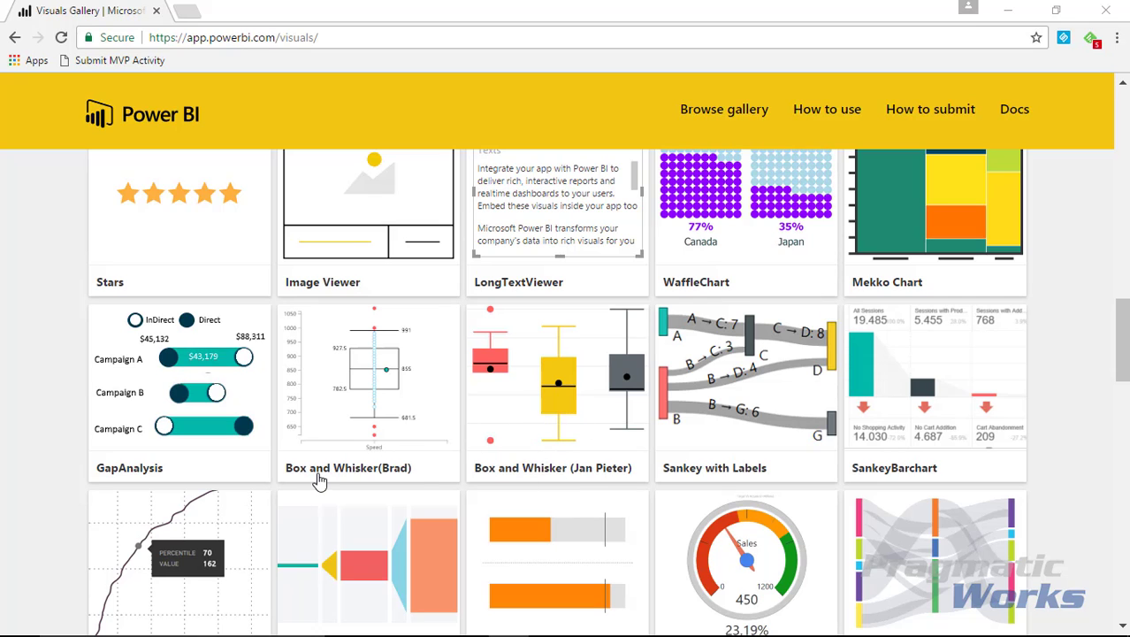
click(405, 424)
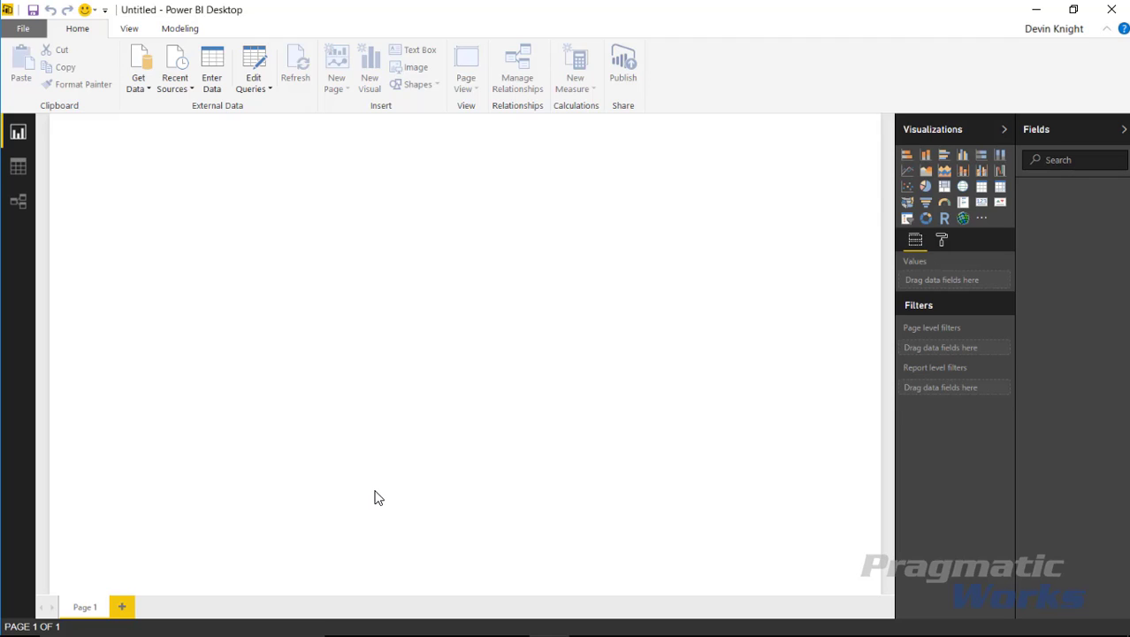
Load the MPG sheet from Data\Vehicle MPG.xlsx through an Excel data source.
click(144, 89)
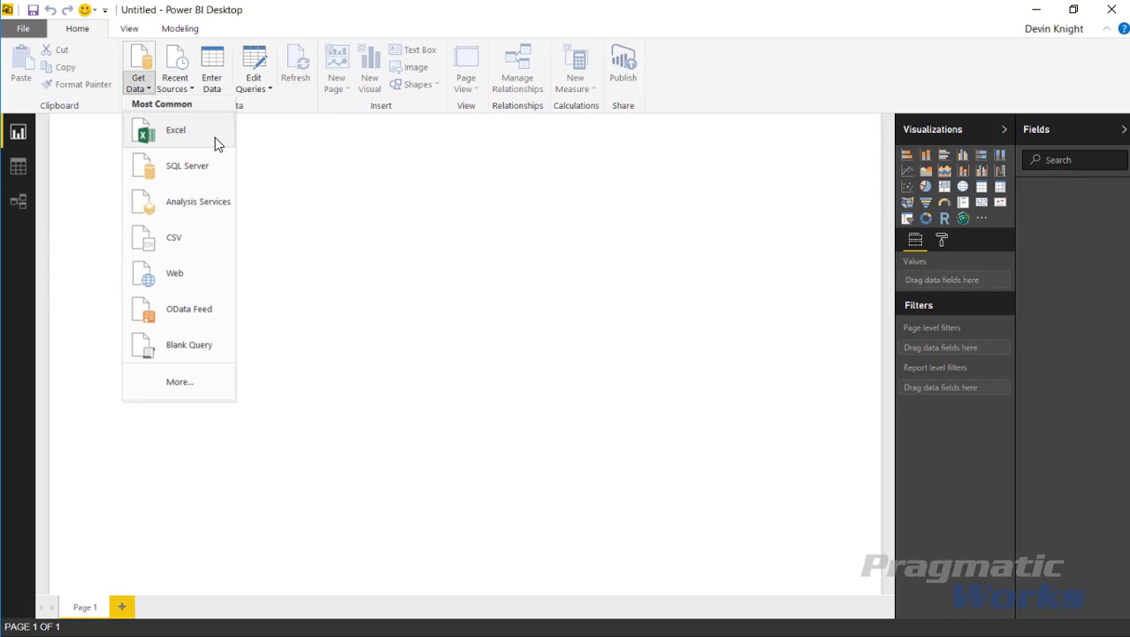
click(214, 137)
click(200, 40)
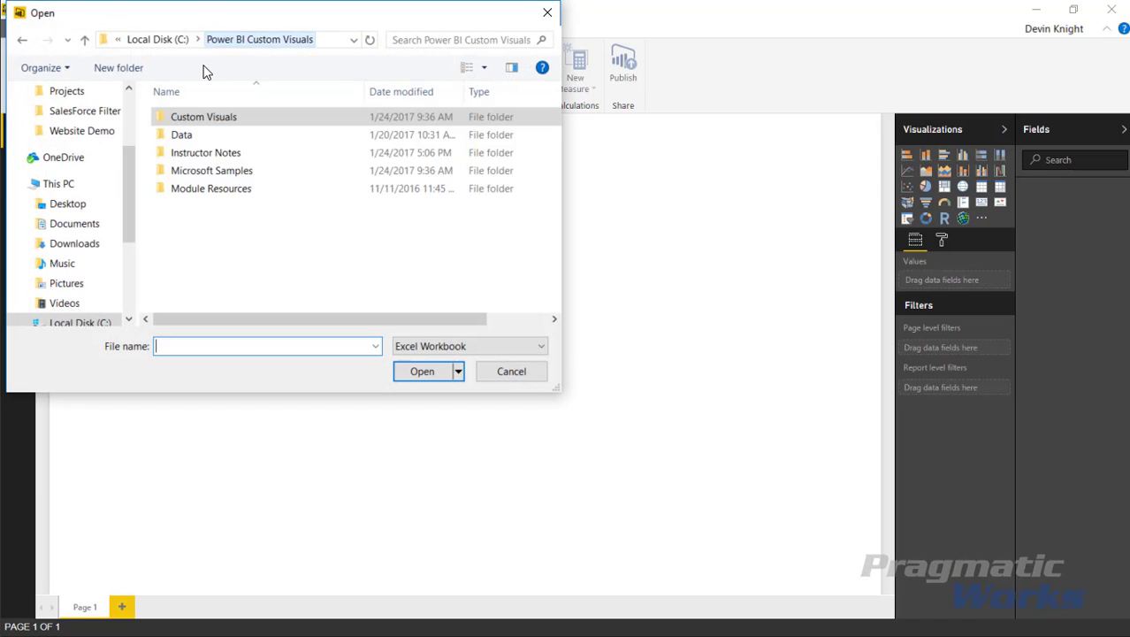
double_click(223, 137)
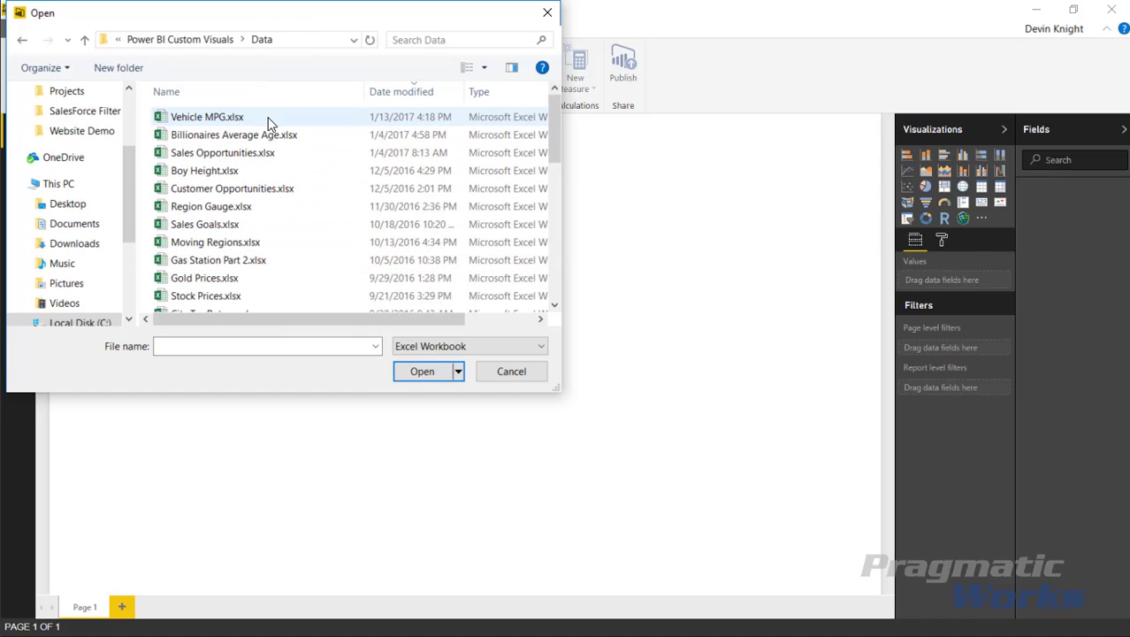
click(225, 119)
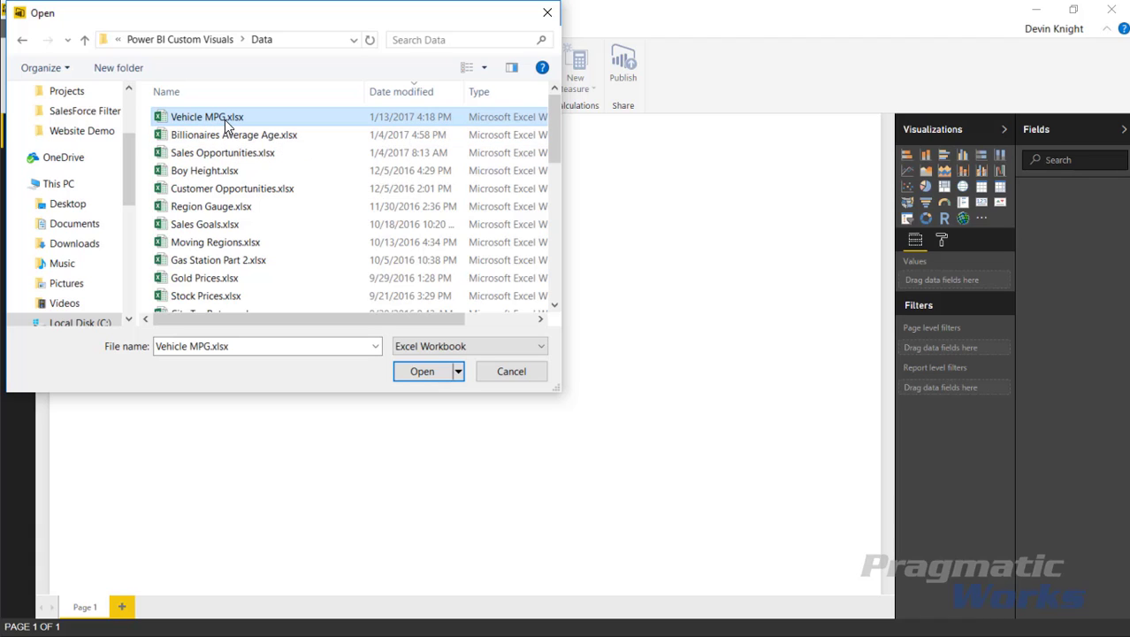
click(420, 373)
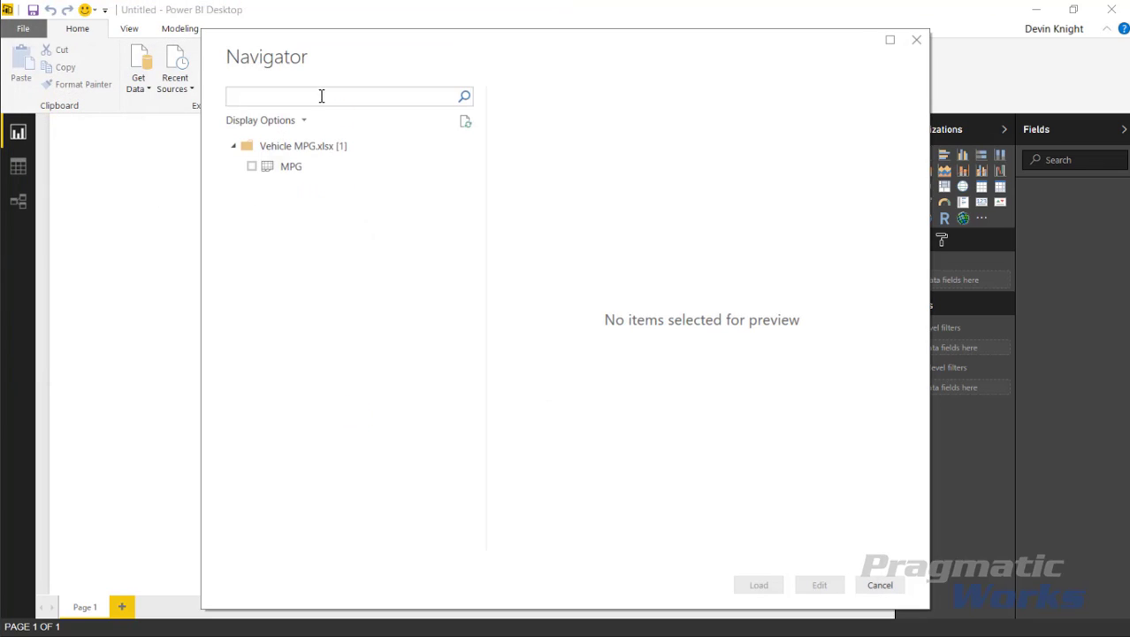
click(252, 168)
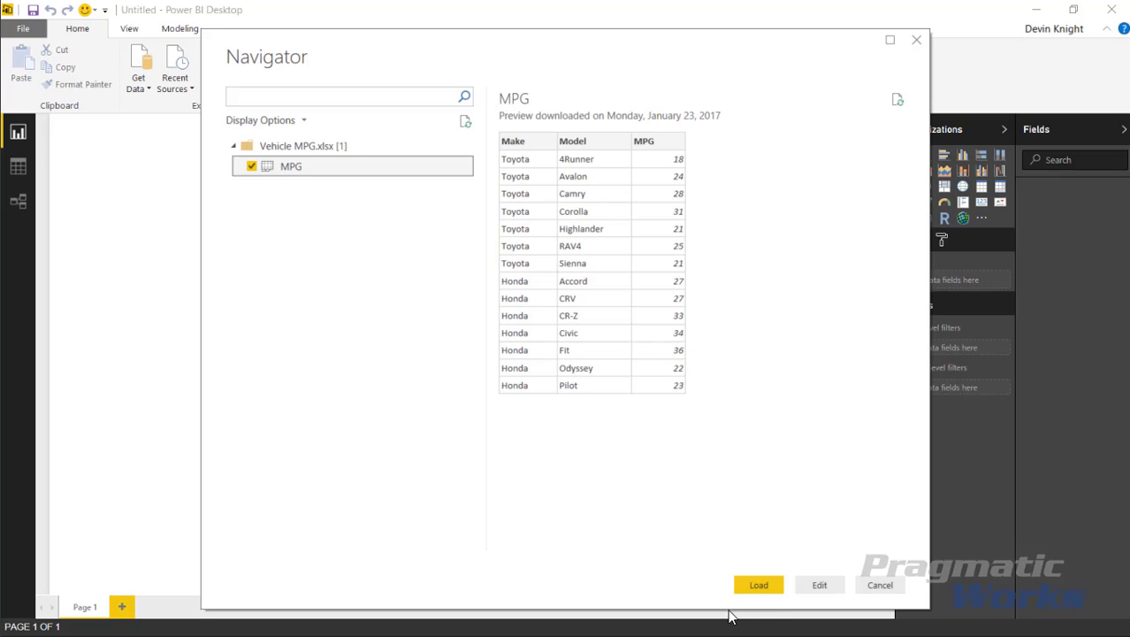
click(762, 589)
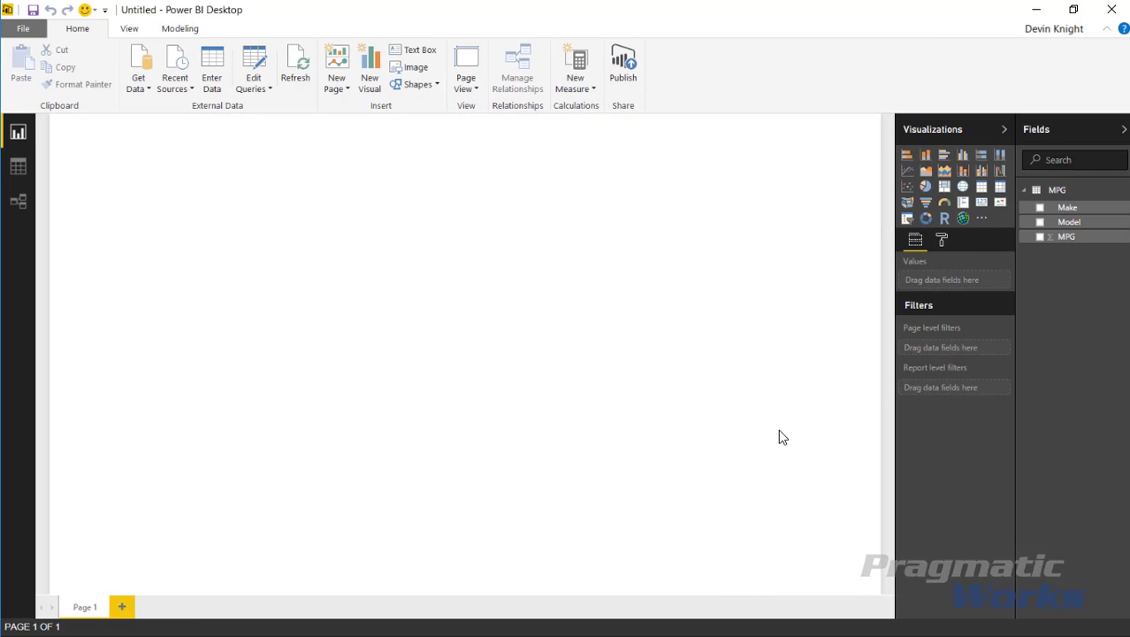
Create a table of Make, Model and MPG at the canvas top right.
click(1040, 206)
click(1040, 222)
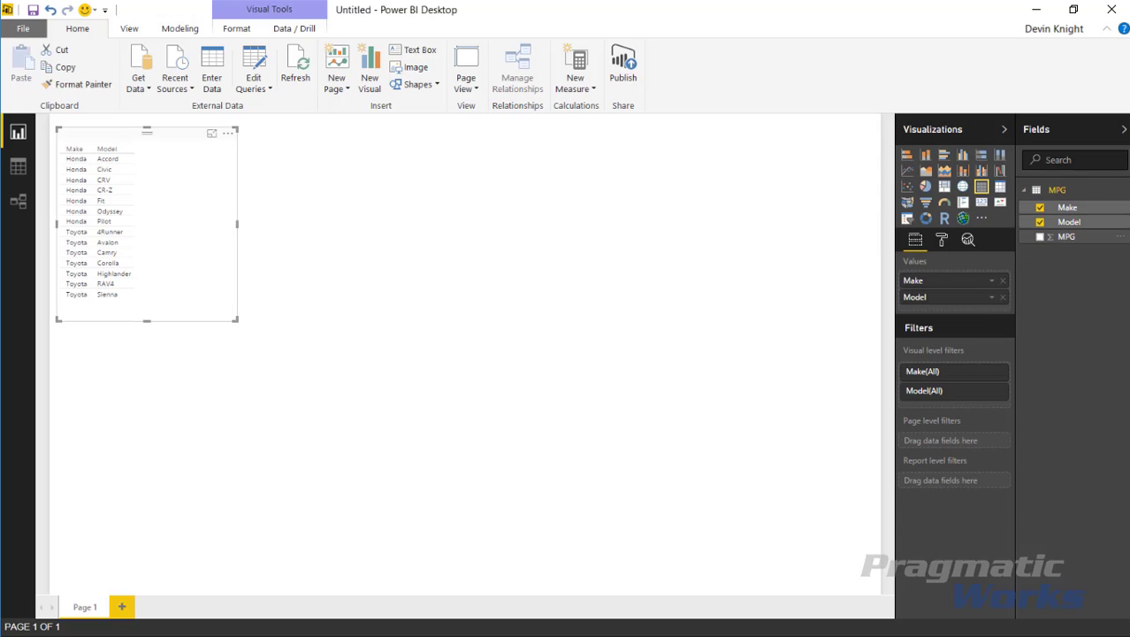
click(1040, 237)
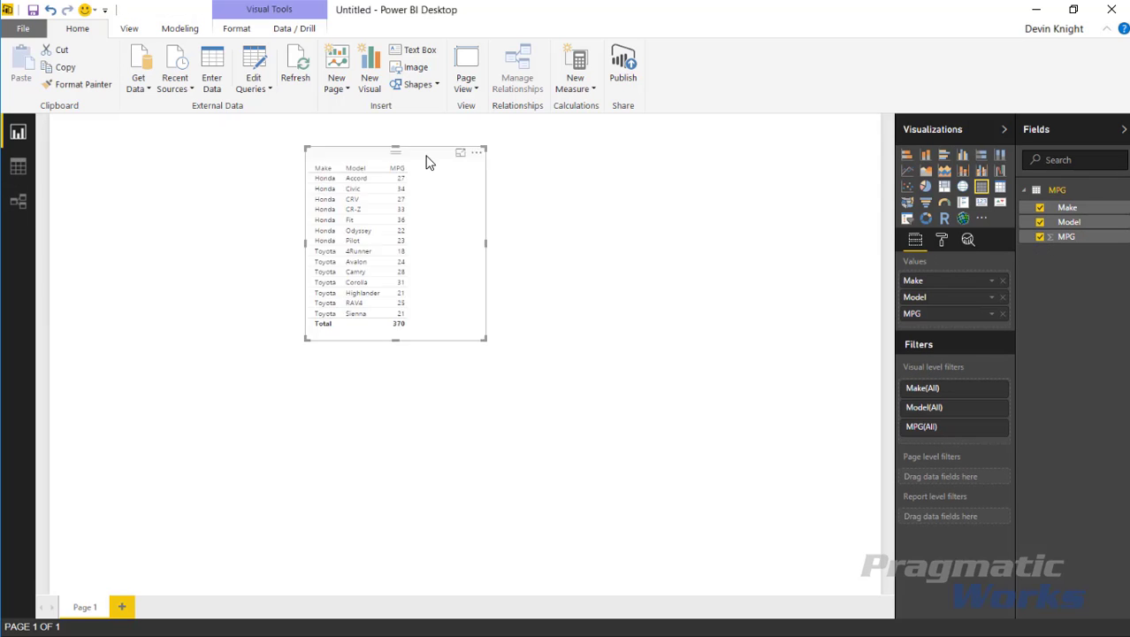
drag(471, 164, 827, 133)
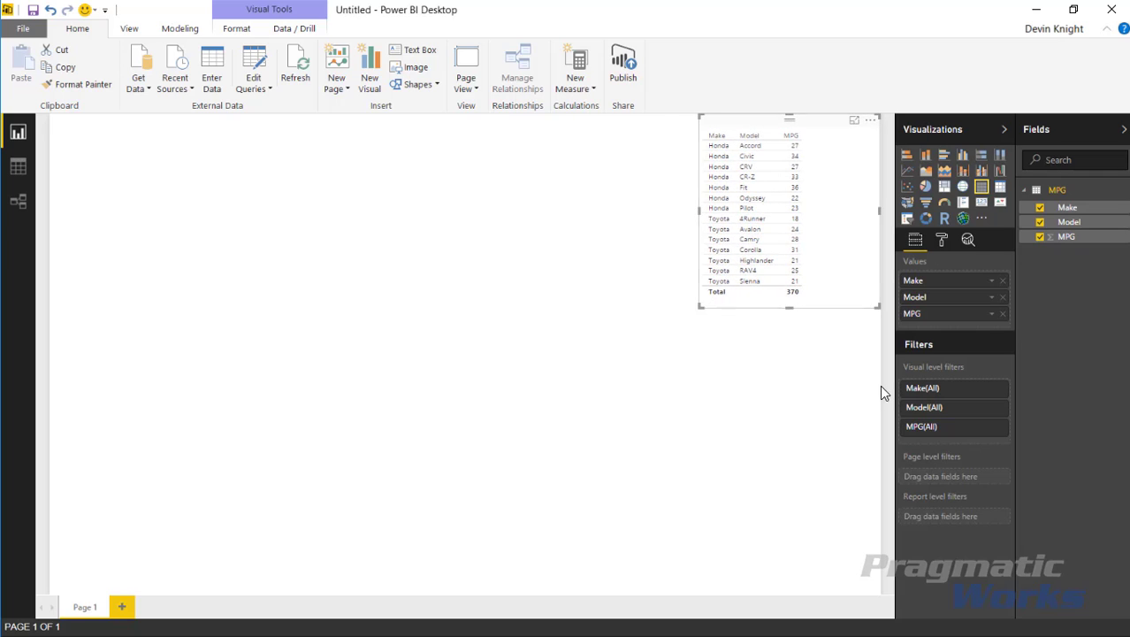
drag(707, 304, 707, 307)
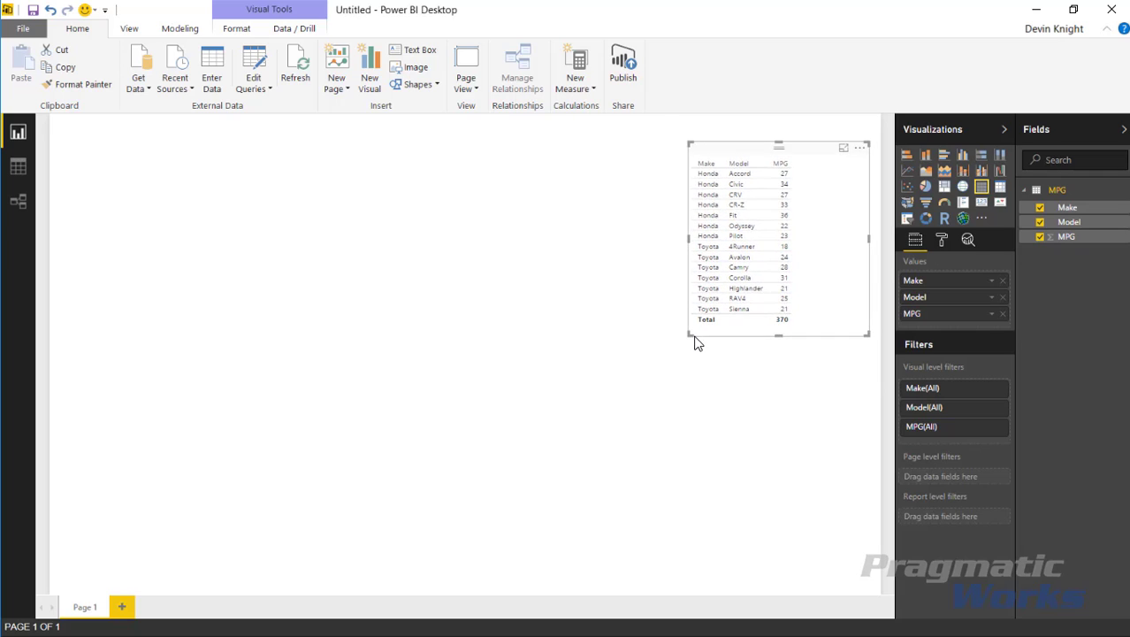
Set the table's text size to 15 and enlarge it to show all fourteen rows.
click(944, 241)
click(924, 289)
click(924, 264)
drag(969, 313, 975, 313)
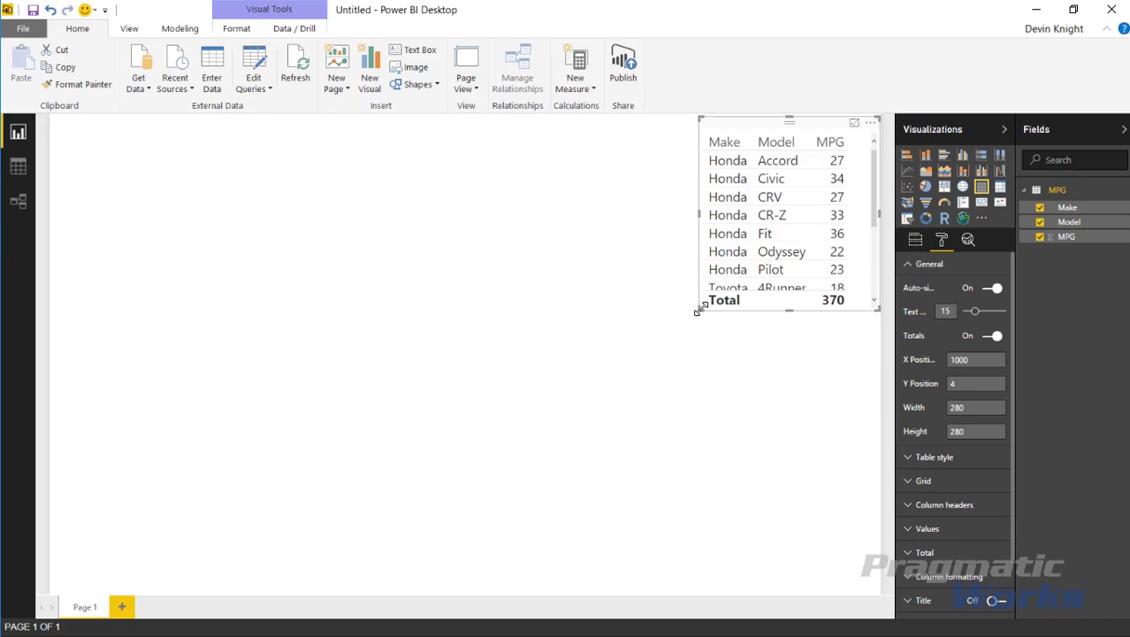
mouse_move(697, 308)
mouse_down()
mouse_move(668, 366)
mouse_move(658, 460)
mouse_up()
click(349, 464)
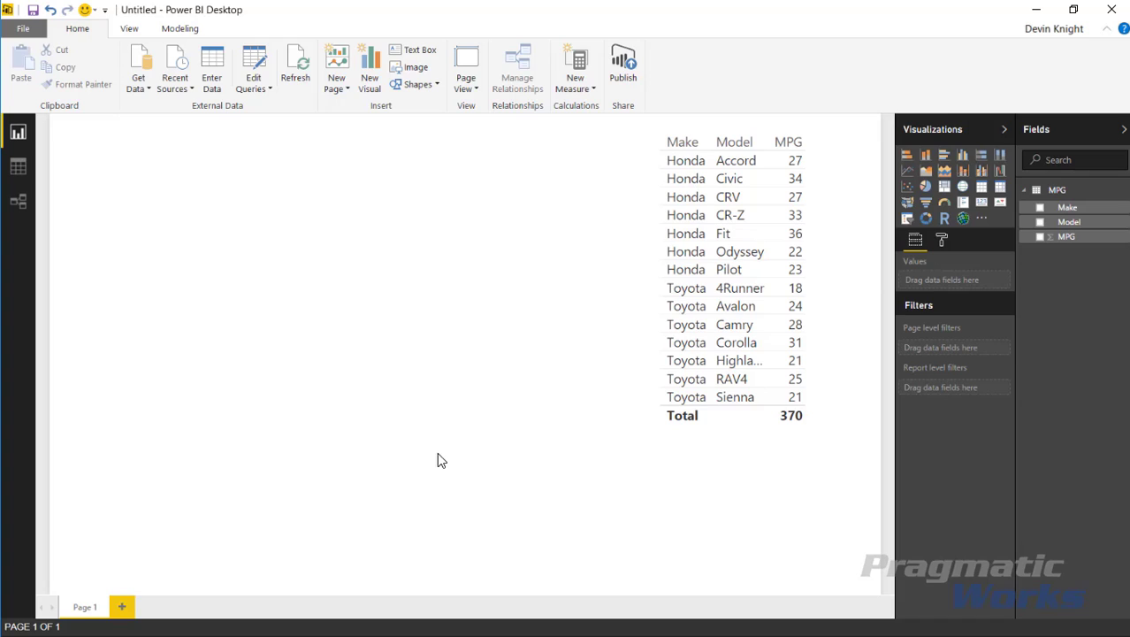
Import the BoxWhisker(Brad).0.0.5.pbiviz file from the Custom Visuals folder.
click(983, 221)
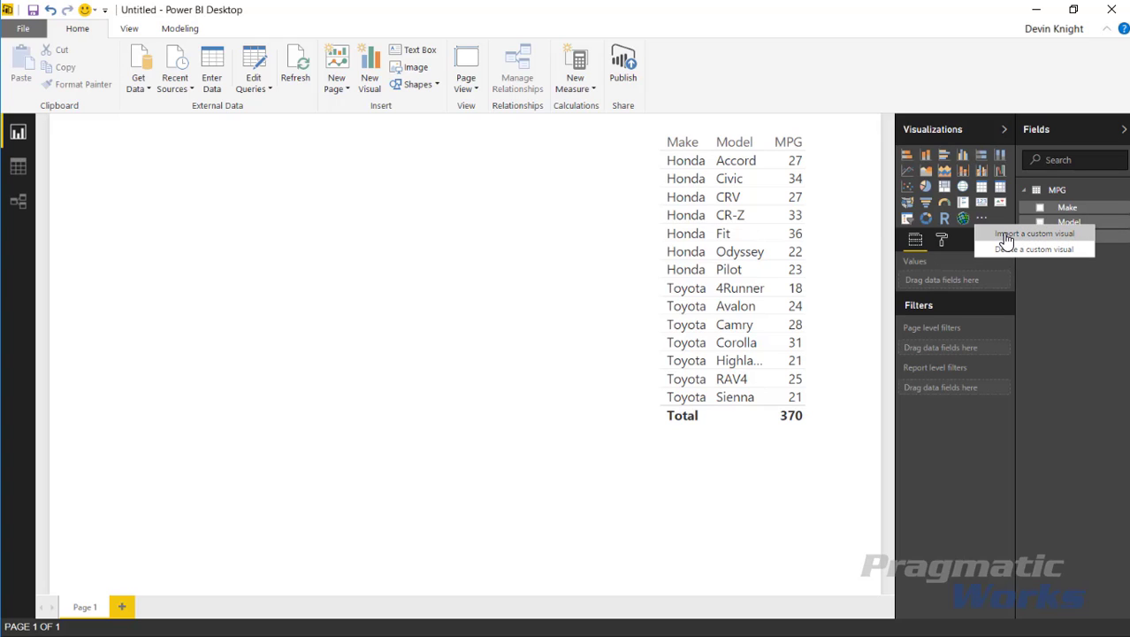
click(1006, 235)
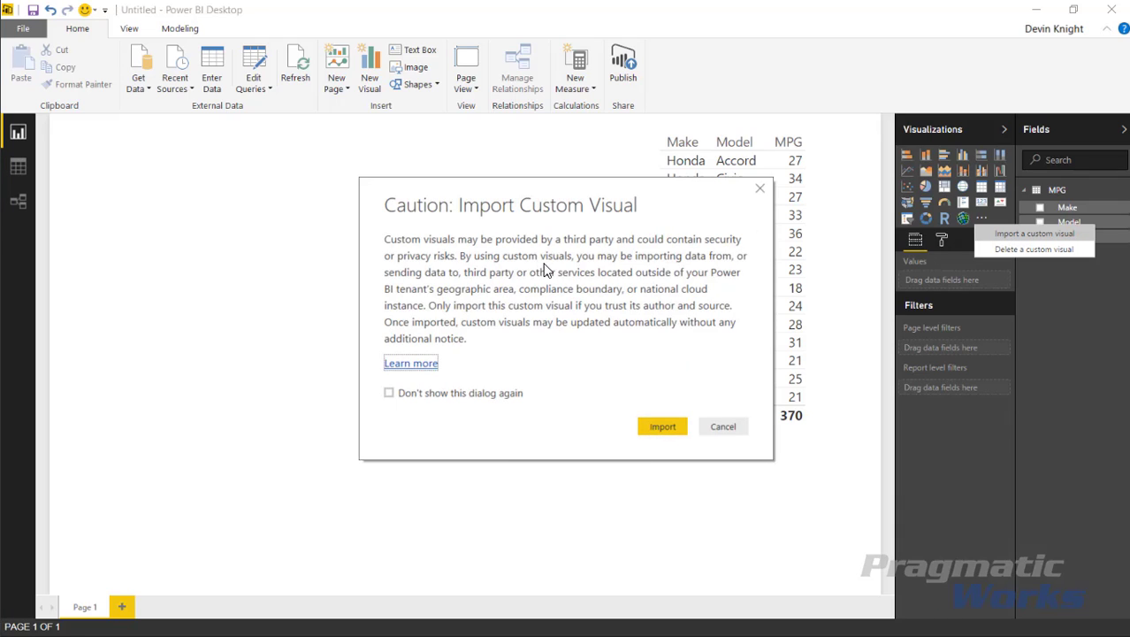
click(661, 428)
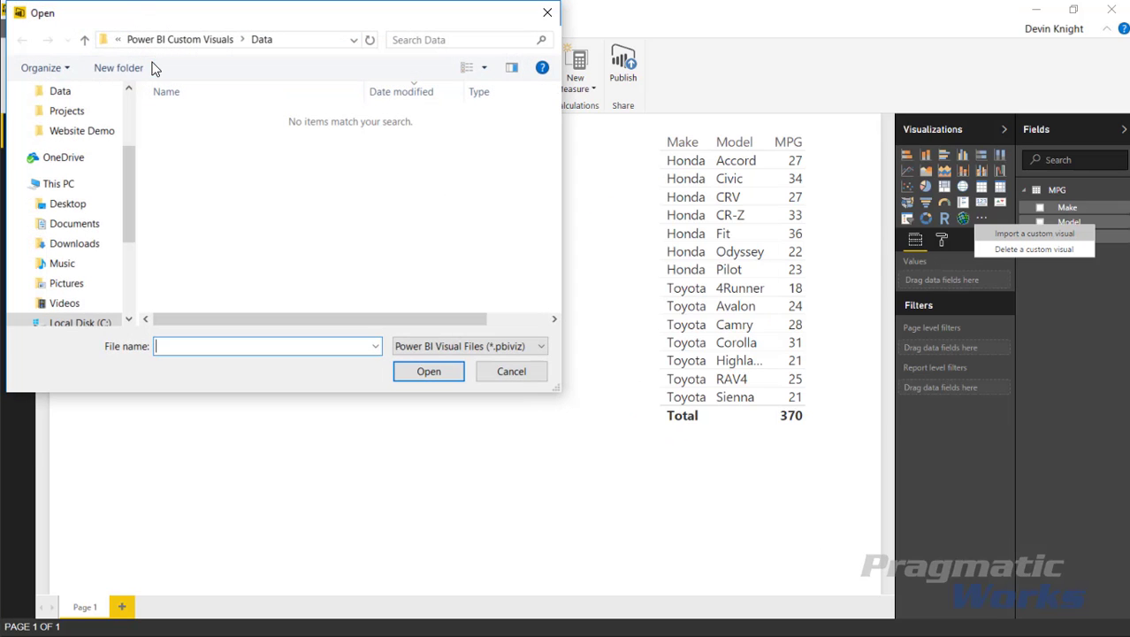
click(161, 39)
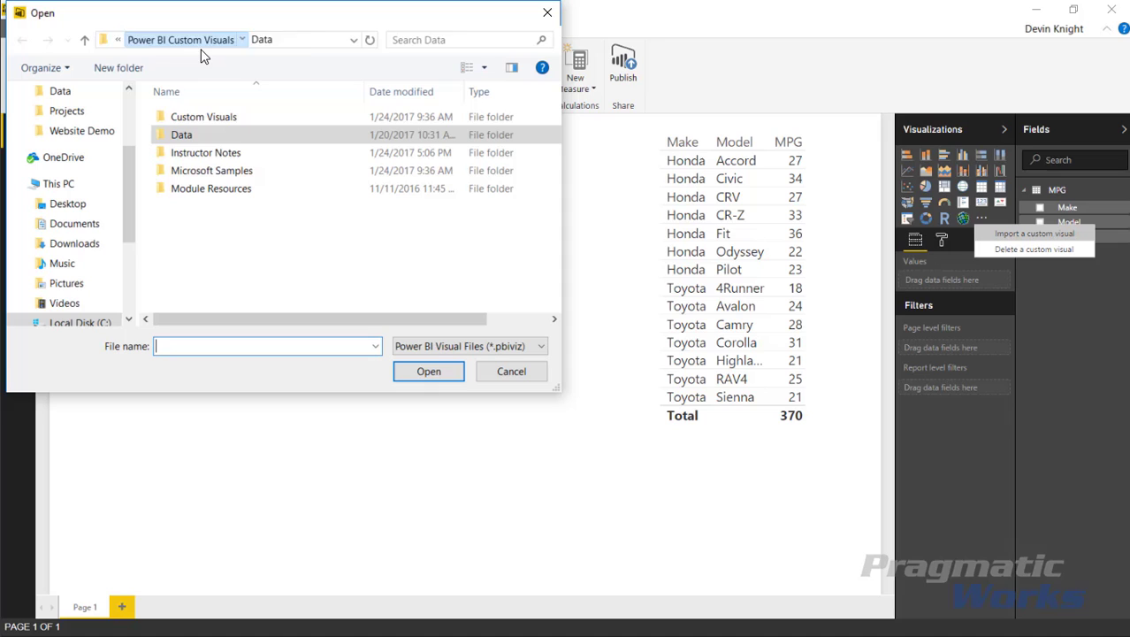
double_click(198, 117)
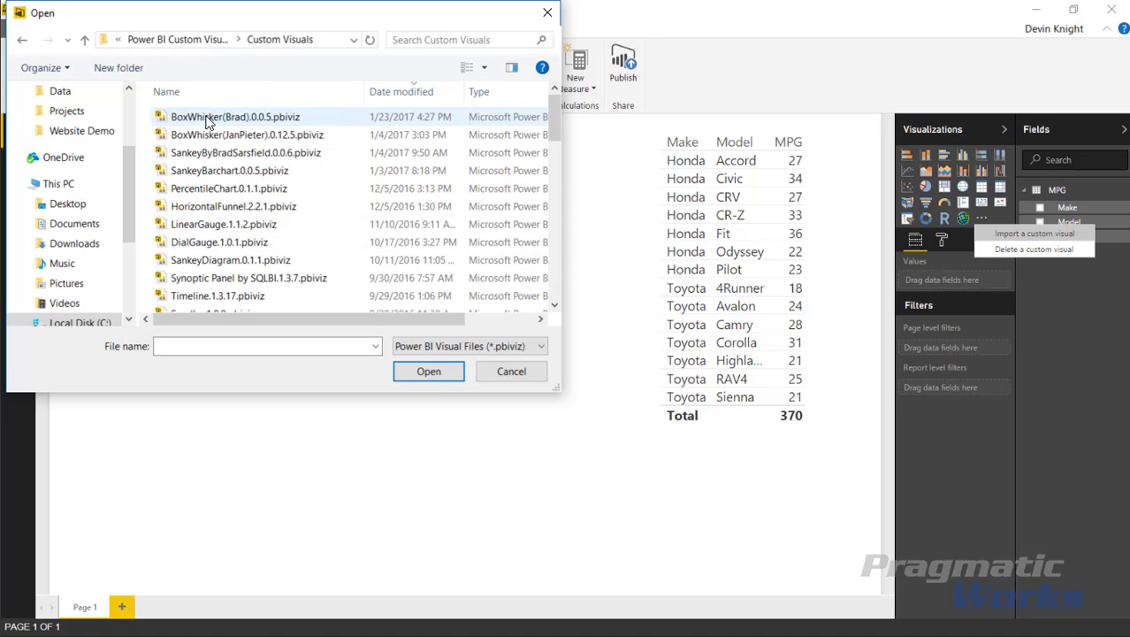
click(209, 122)
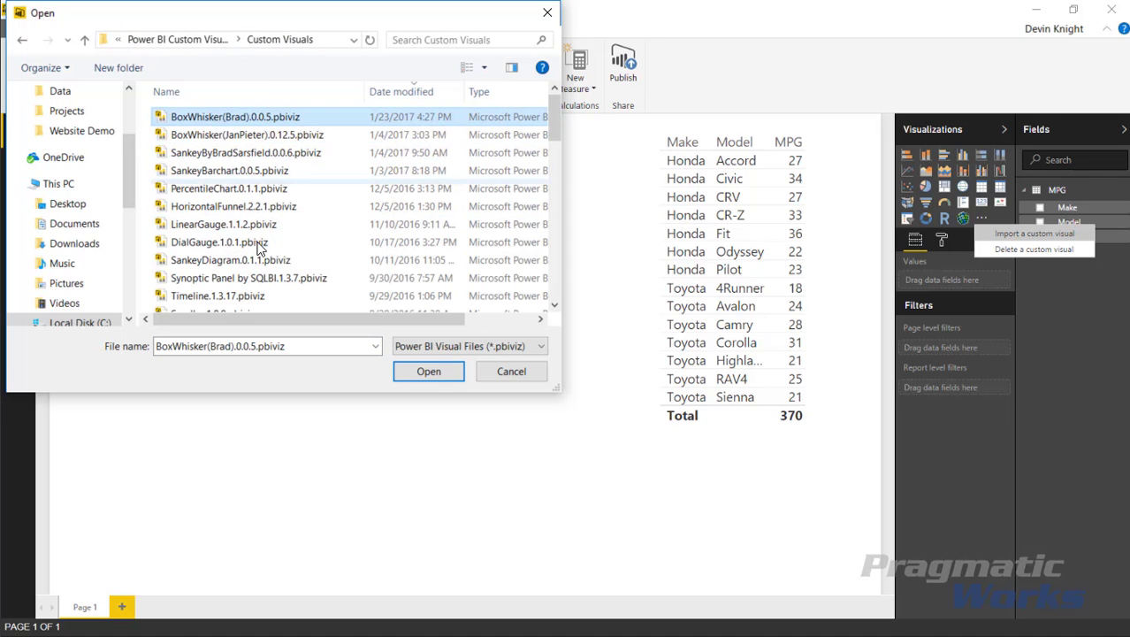
click(425, 372)
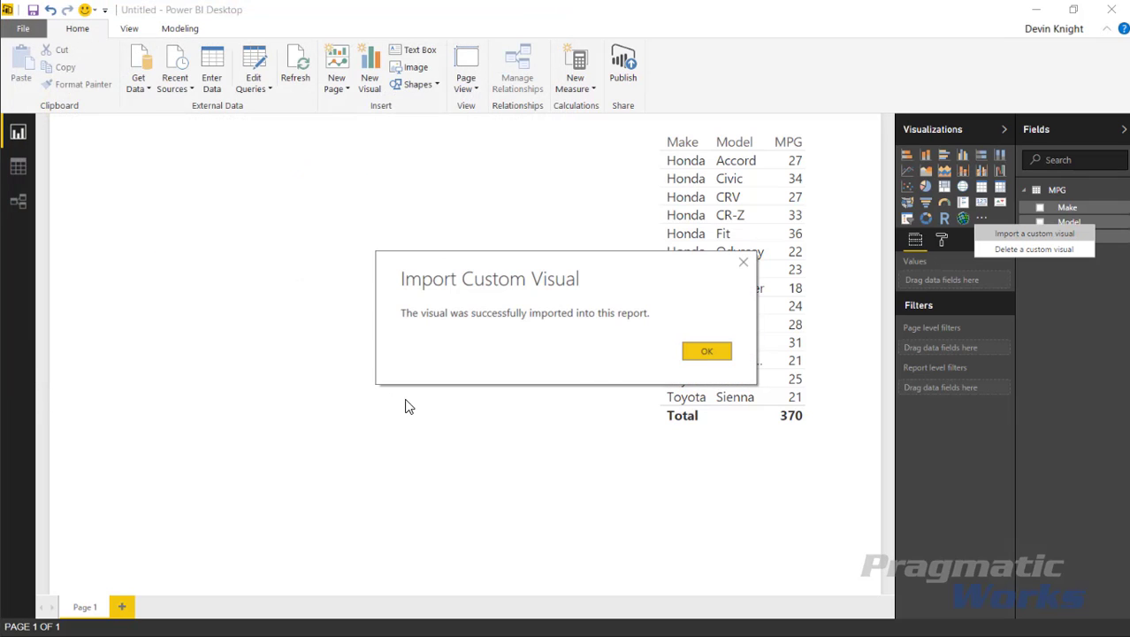
Dismiss the import message and add an enlarged empty Box and Whisker visual to the page.
click(711, 352)
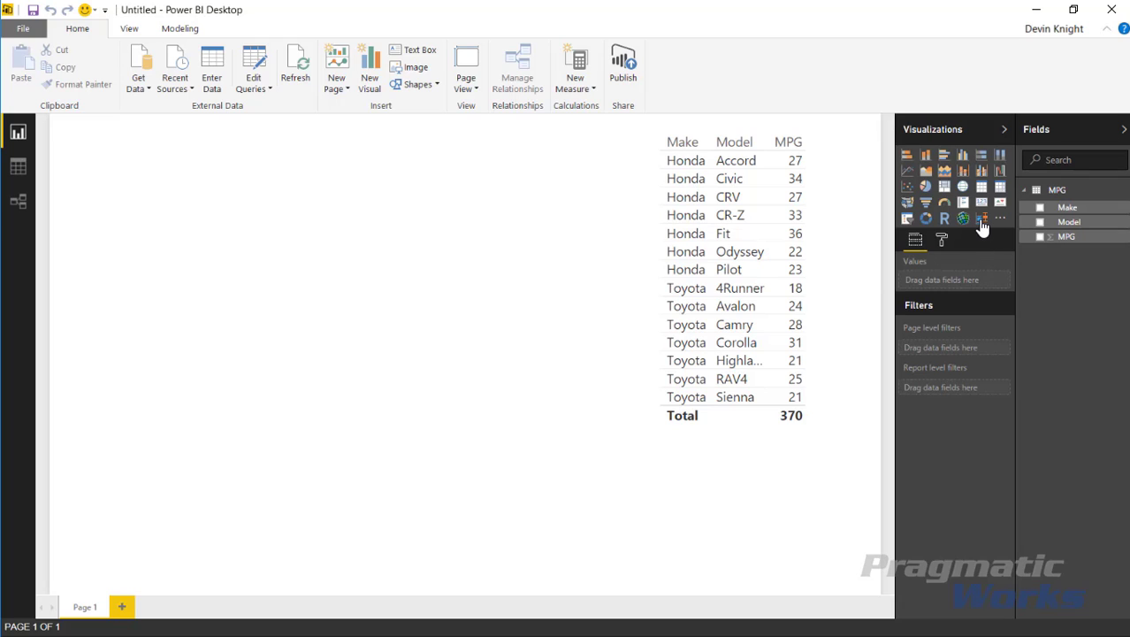
click(982, 219)
drag(239, 324, 305, 362)
Enlarge the box plot, then add Make as its axis and MPG as its values.
drag(343, 397, 627, 591)
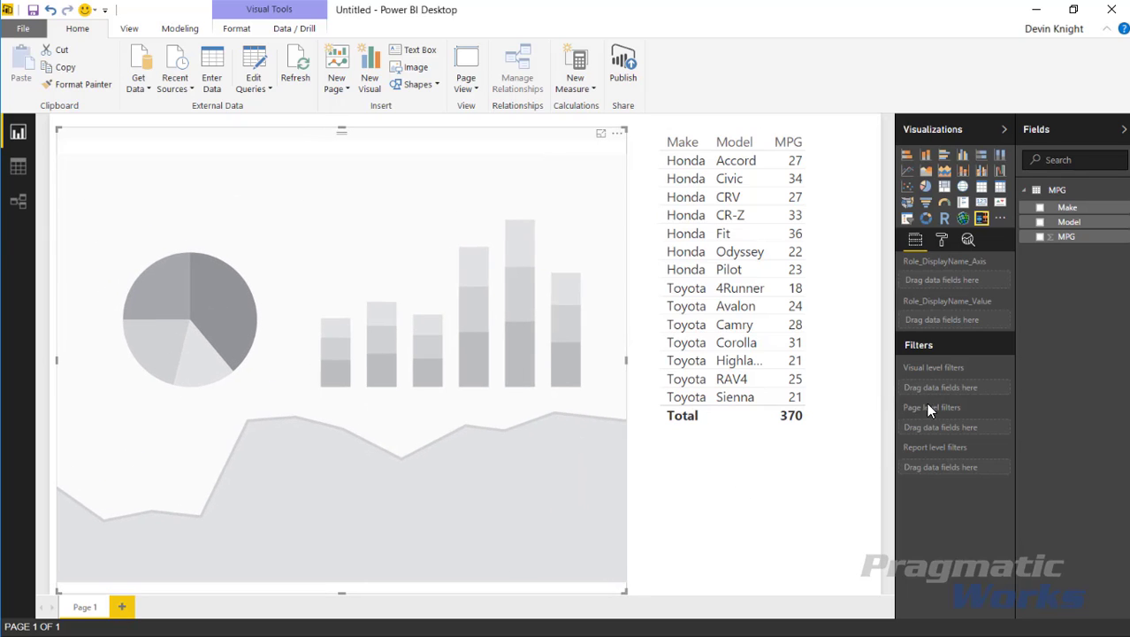
click(1040, 207)
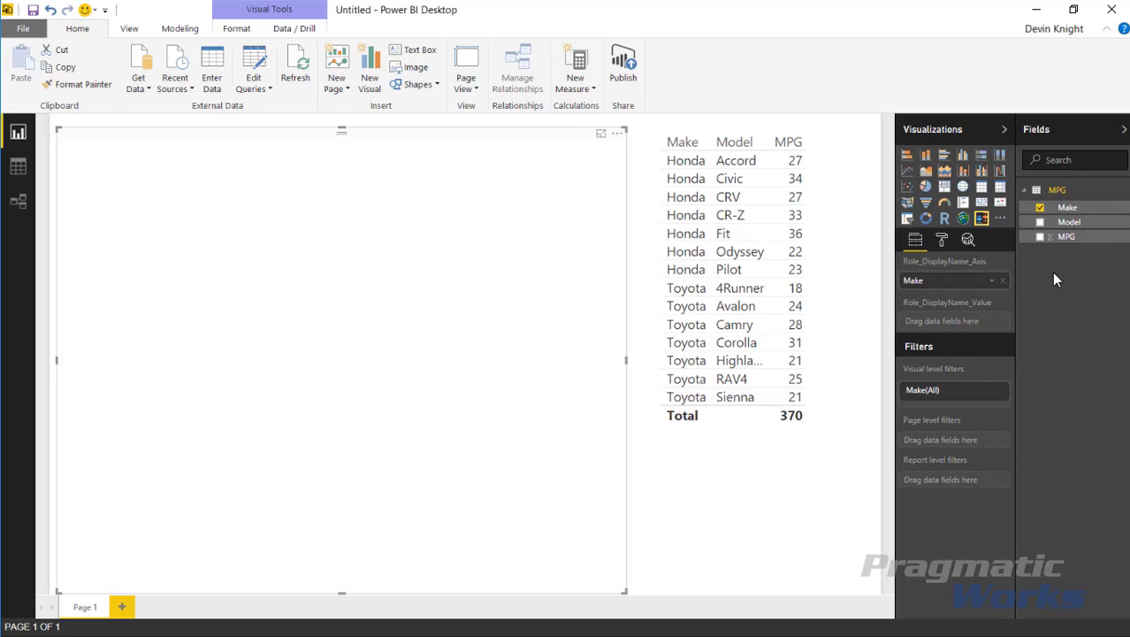
click(1040, 237)
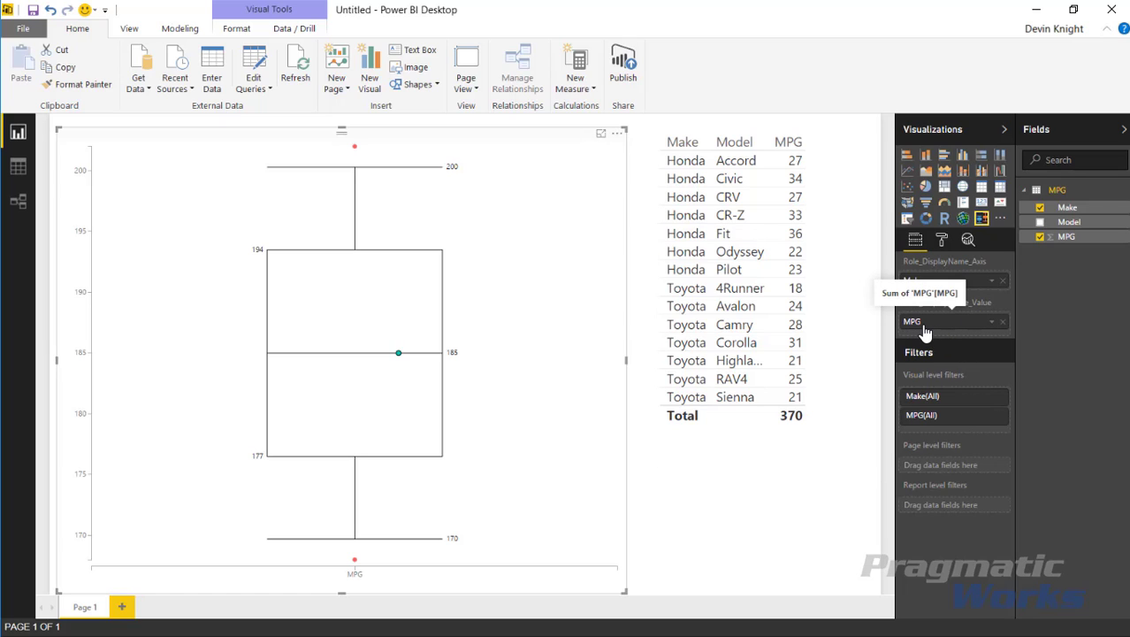
Set the MPG value field to Don't summarize.
click(994, 324)
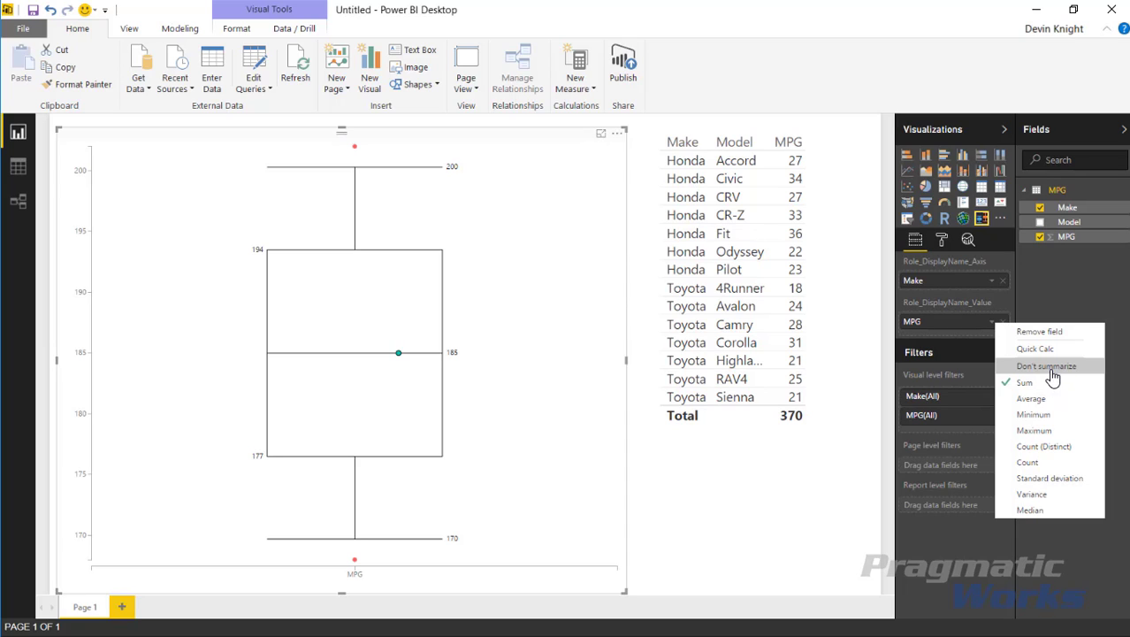
click(1066, 367)
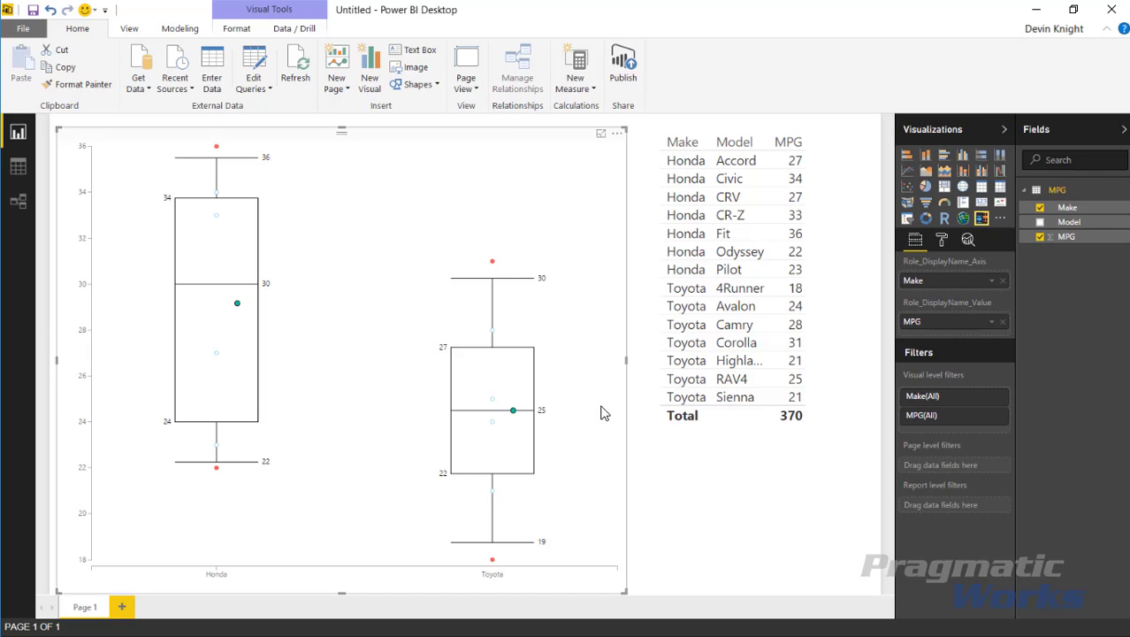
Open the visual's Box Options and set the 1st quartile to 0.05.
click(942, 241)
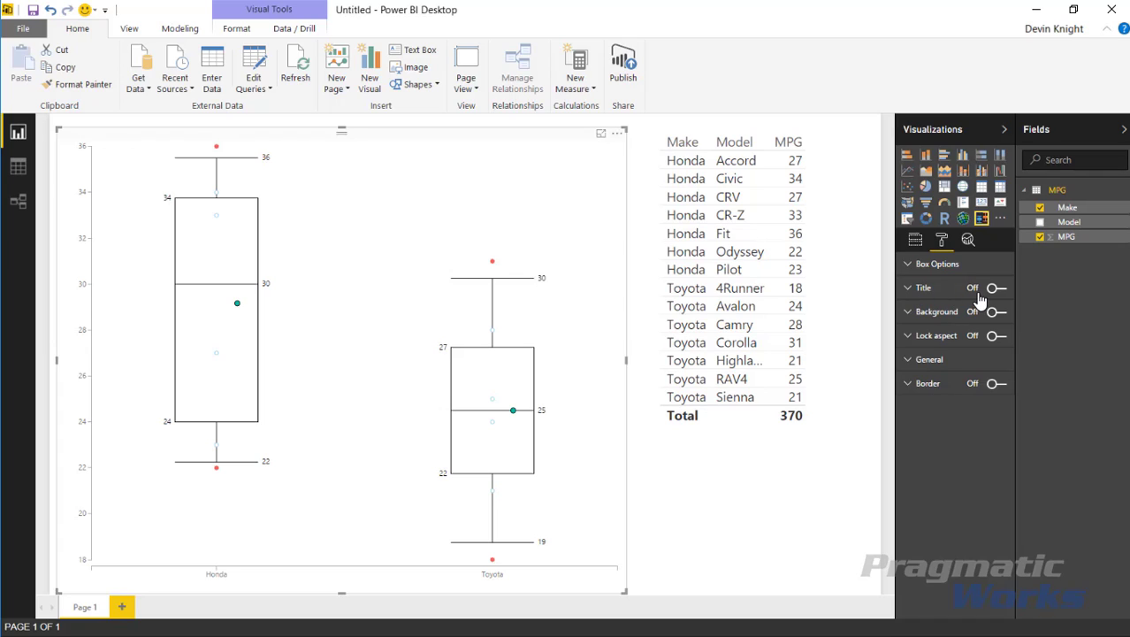
click(907, 265)
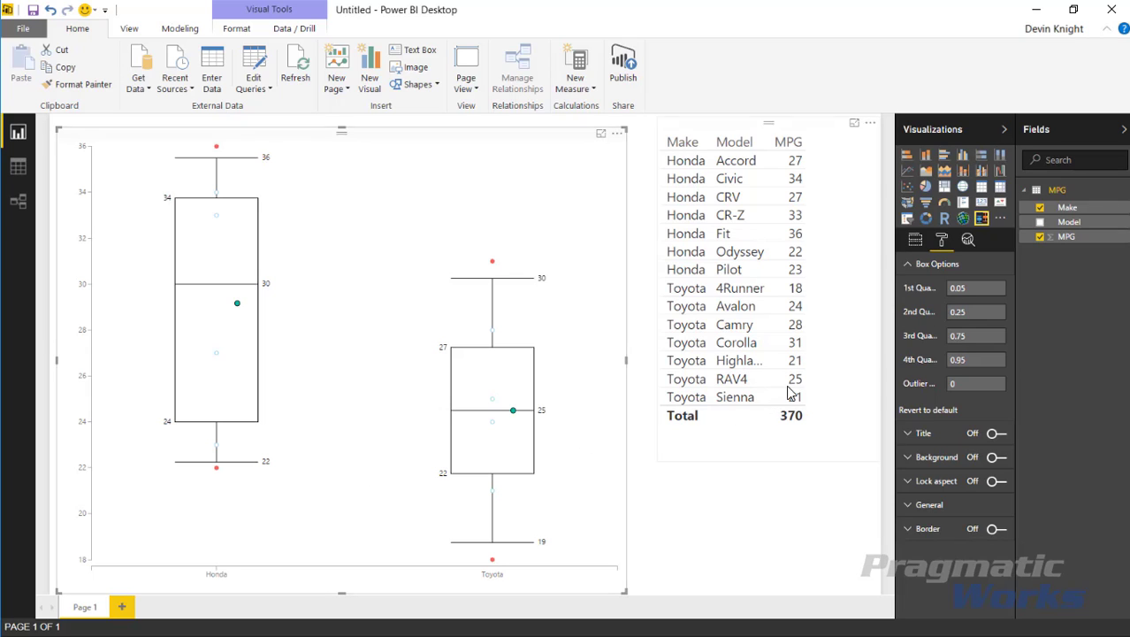
click(970, 288)
drag(970, 289, 960, 287)
key(BackSpace)
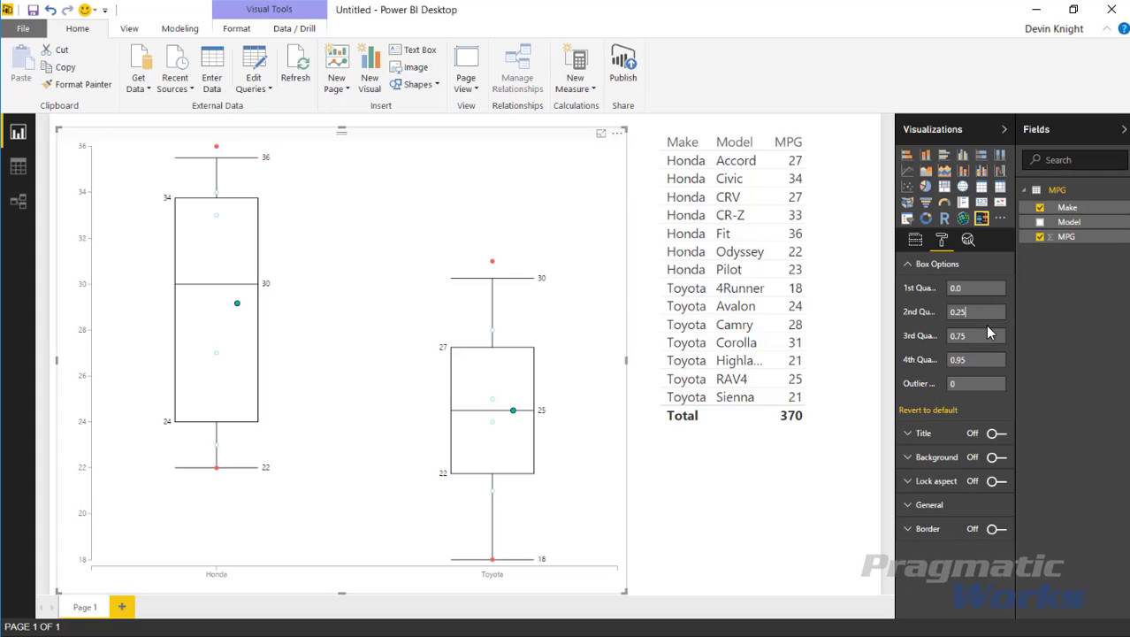
click(984, 311)
click(972, 287)
text(5)
text(5)
key(Tab)
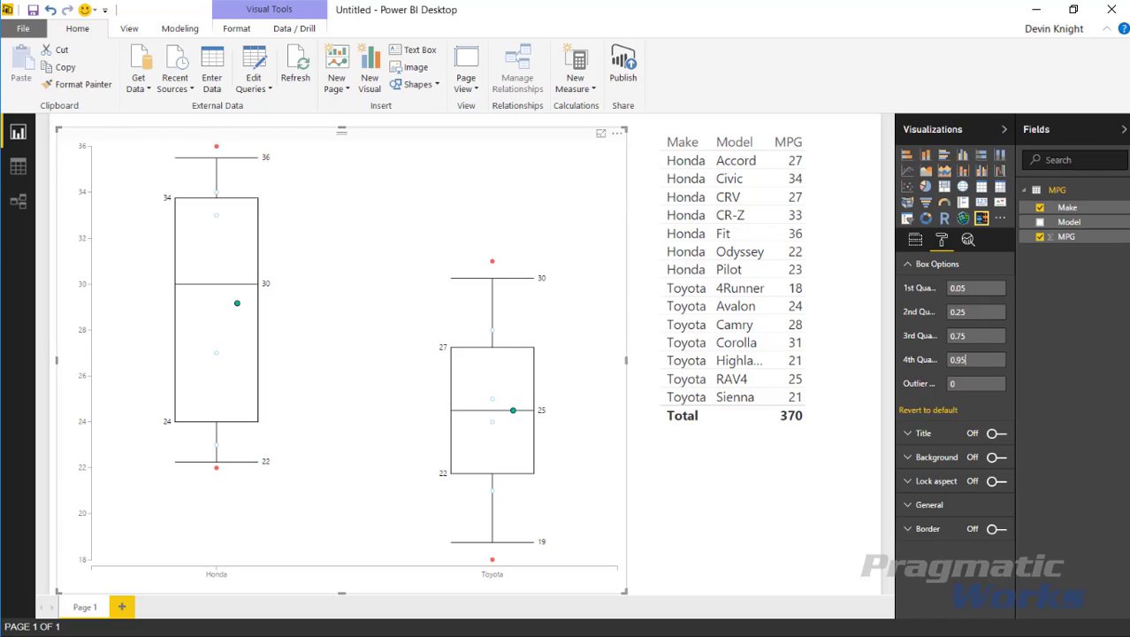
Set the 4th quartile to .95.
click(969, 359)
text(1)
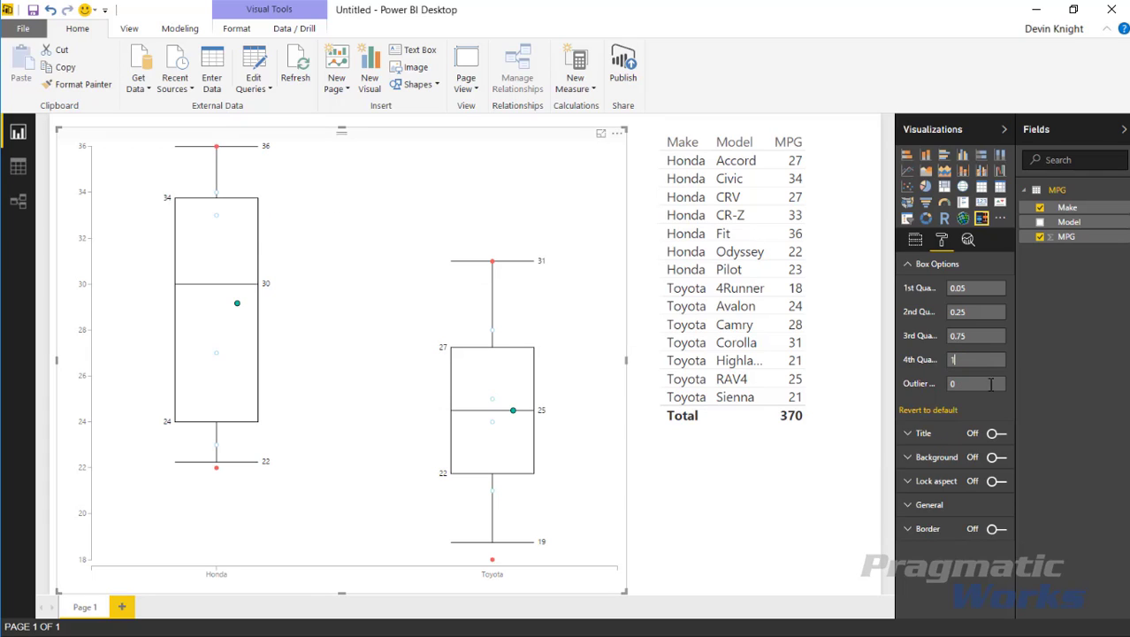
click(911, 362)
text(.95)
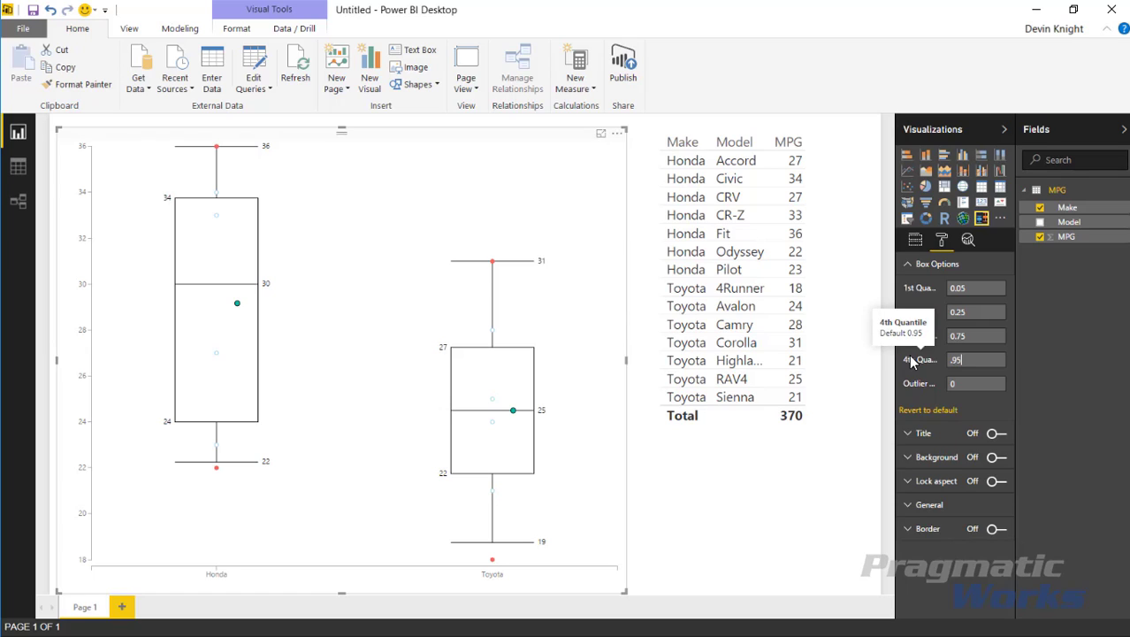
key(Tab)
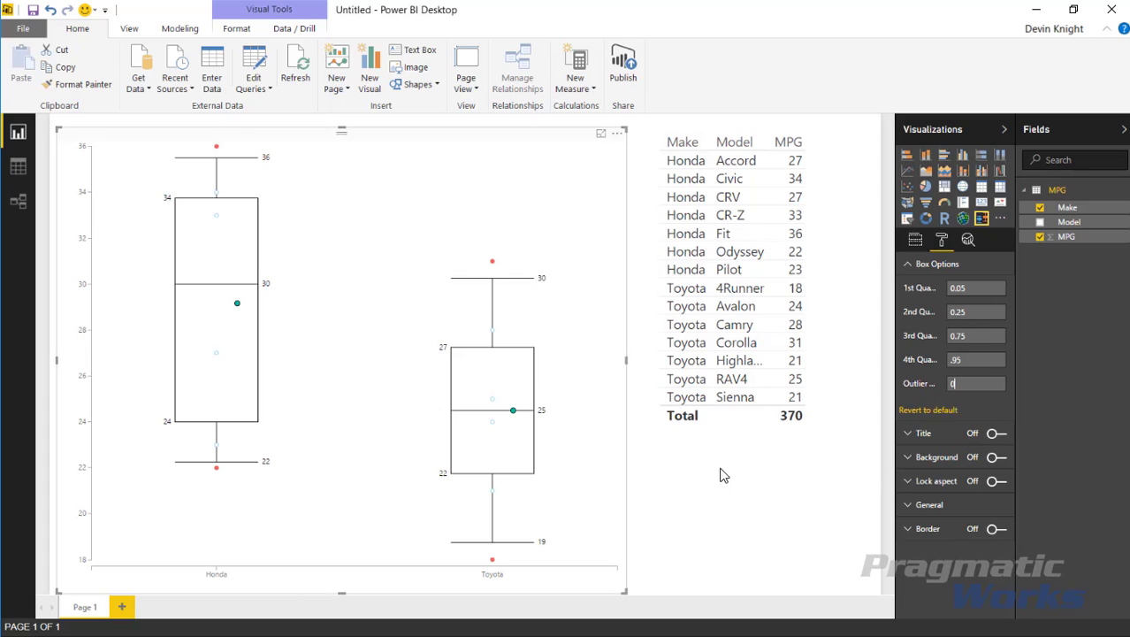
Turn on a black, centred, size-25 chart title reading 'Q1=.05, Q2=.25'.
click(994, 433)
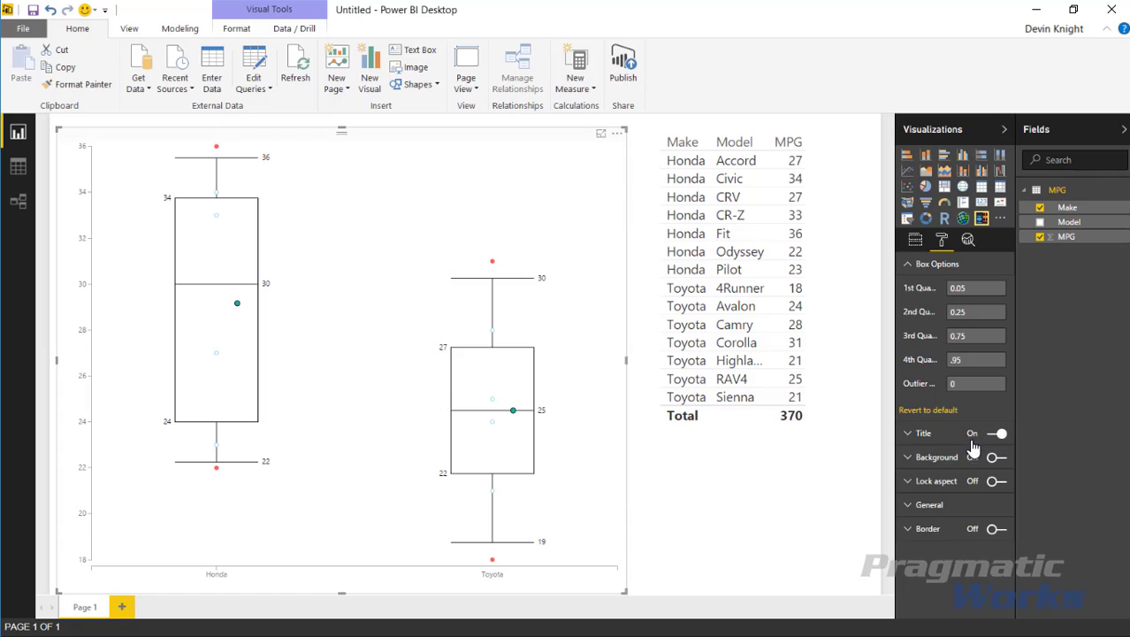
click(907, 433)
text(Q1)
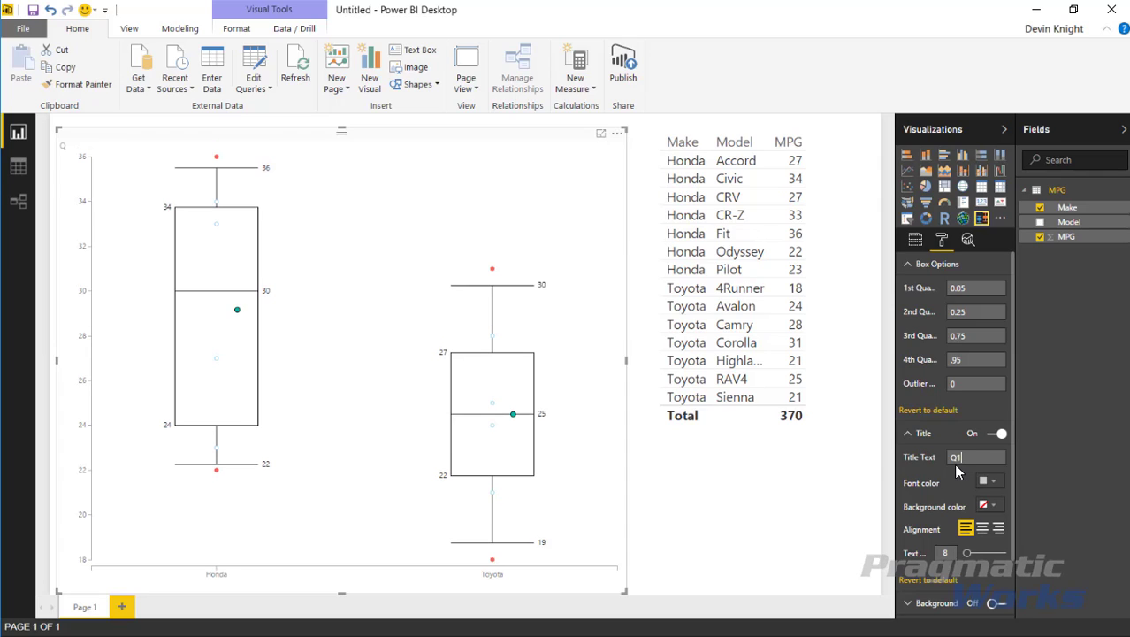
text(=.05, )
text(Q2=)
text(.25)
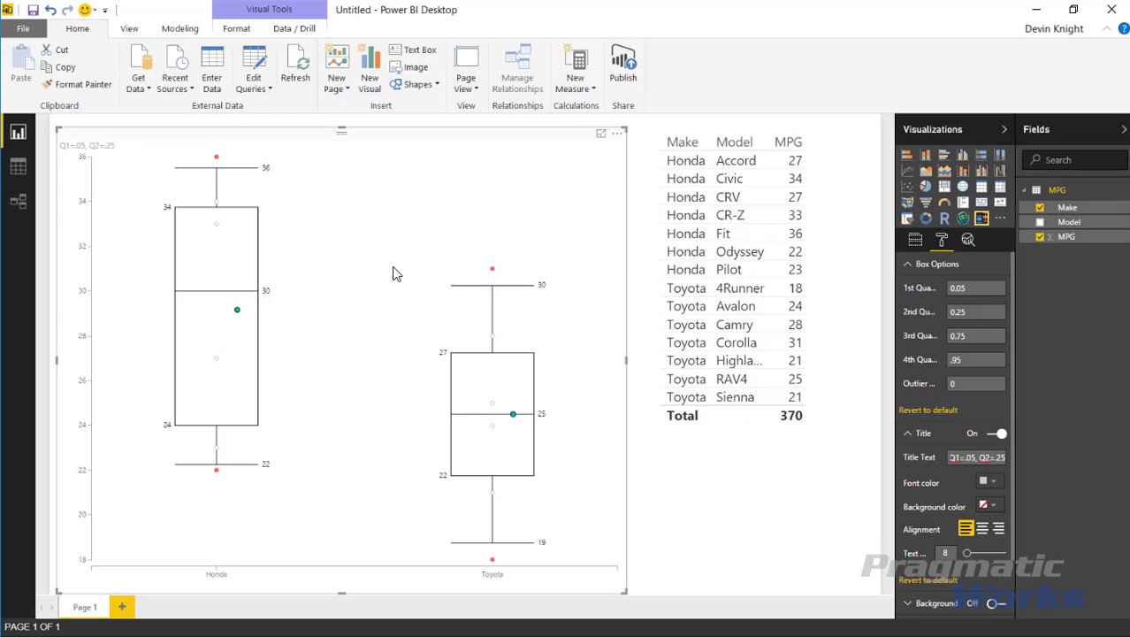
click(991, 481)
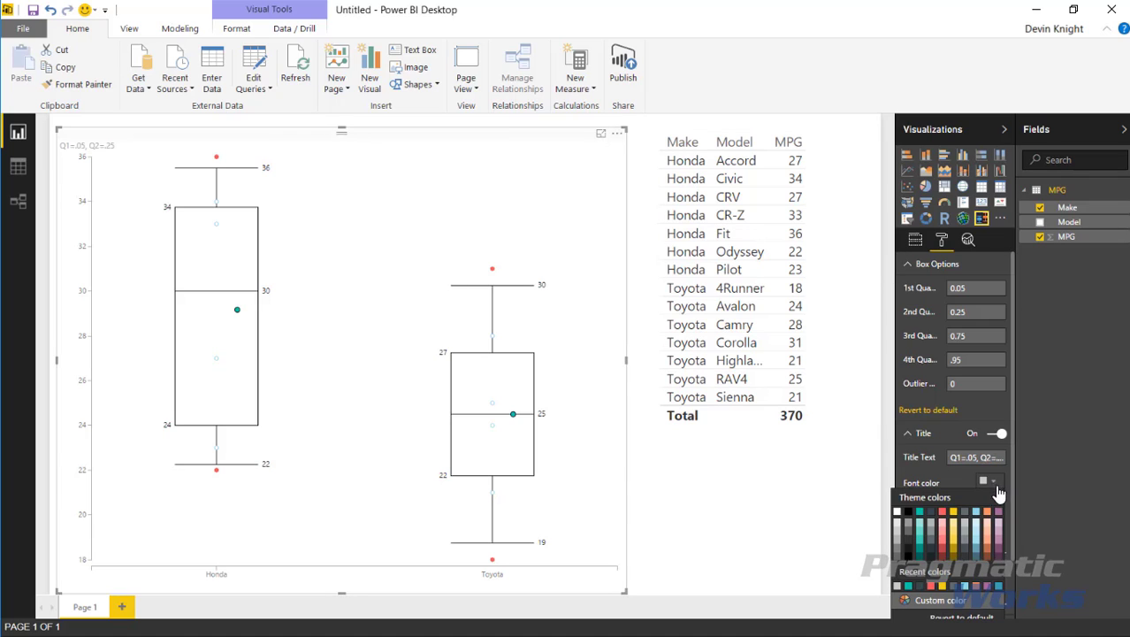
click(908, 512)
click(982, 528)
click(977, 554)
drag(978, 555, 987, 556)
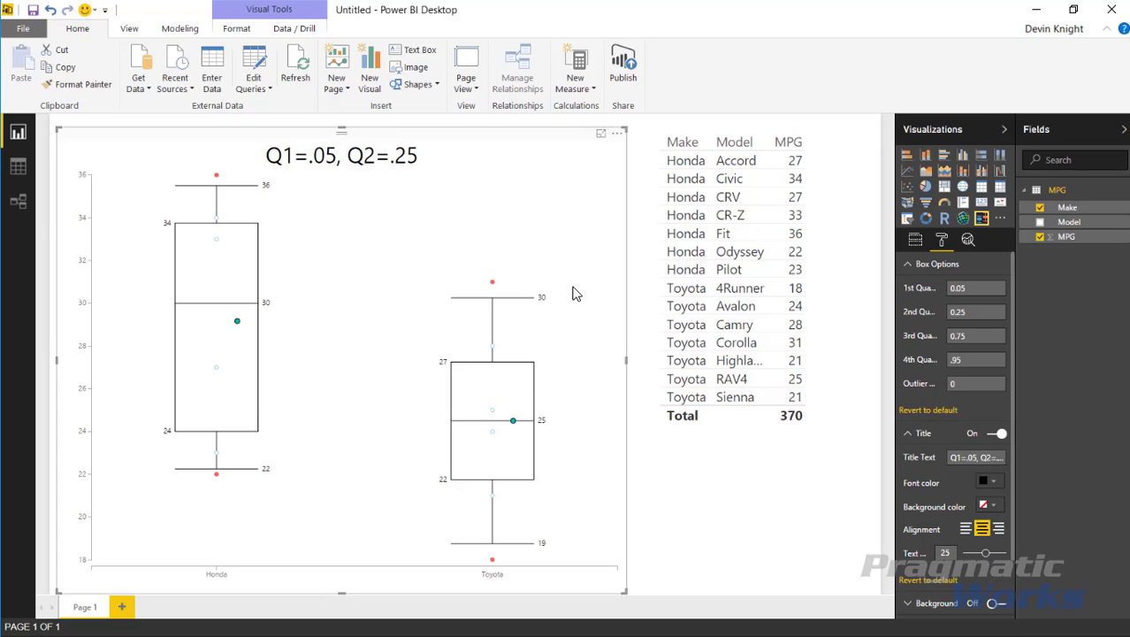
click(984, 456)
Append ', Q3 =.75, Q4=.95' to the chart title, correcting a mistyped dash.
triple_click(985, 456)
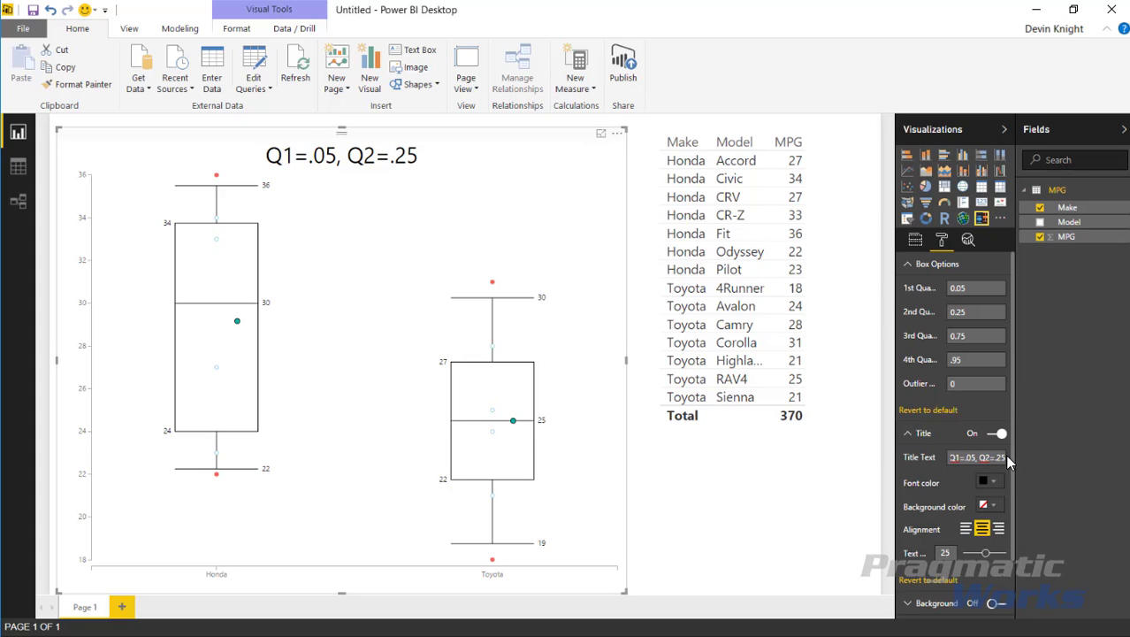
text(,)
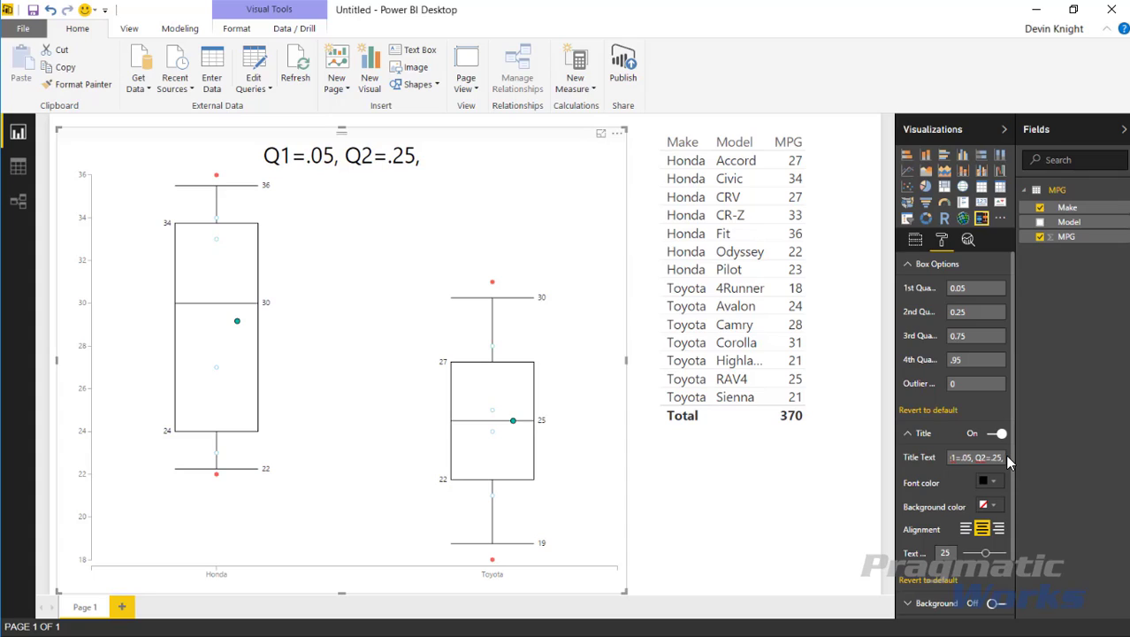
text( Q)
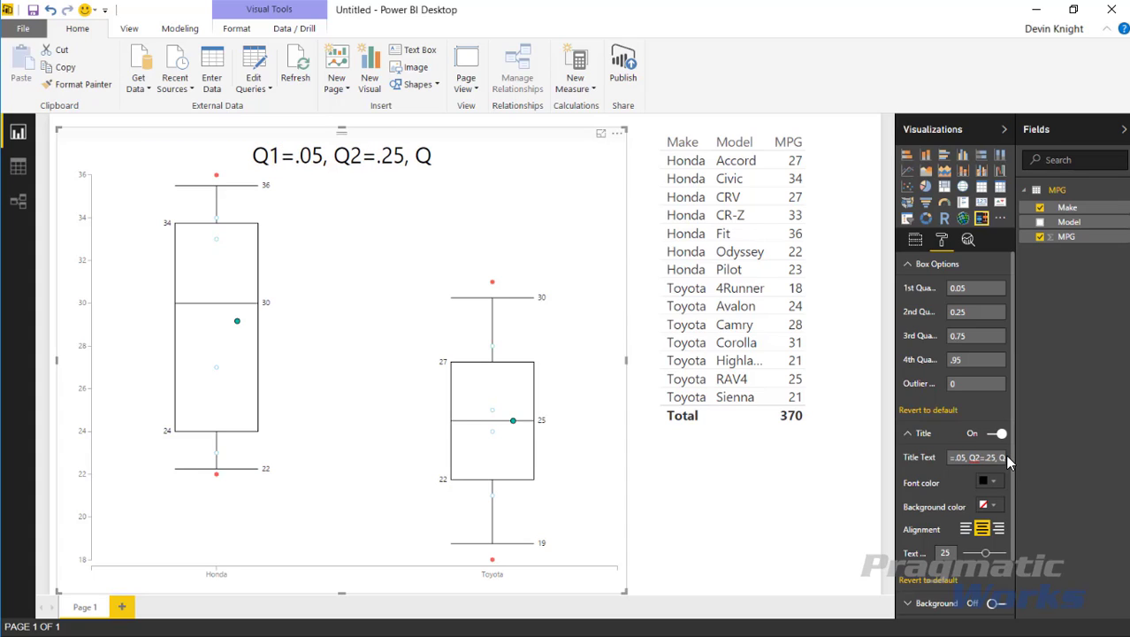
text(3)
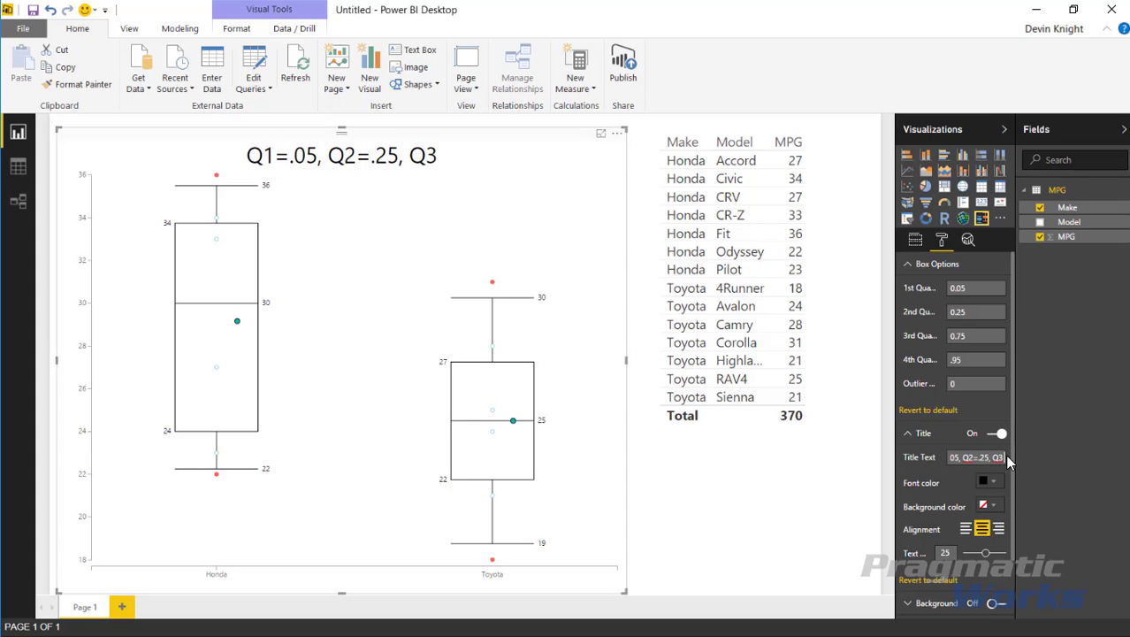
text( =.75)
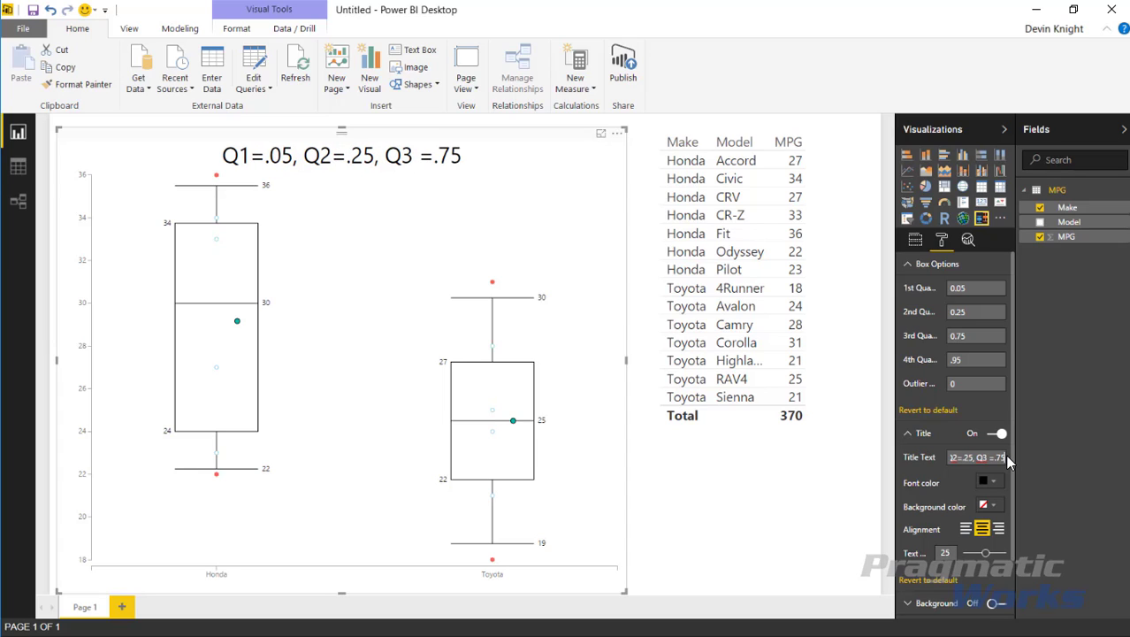
text(,)
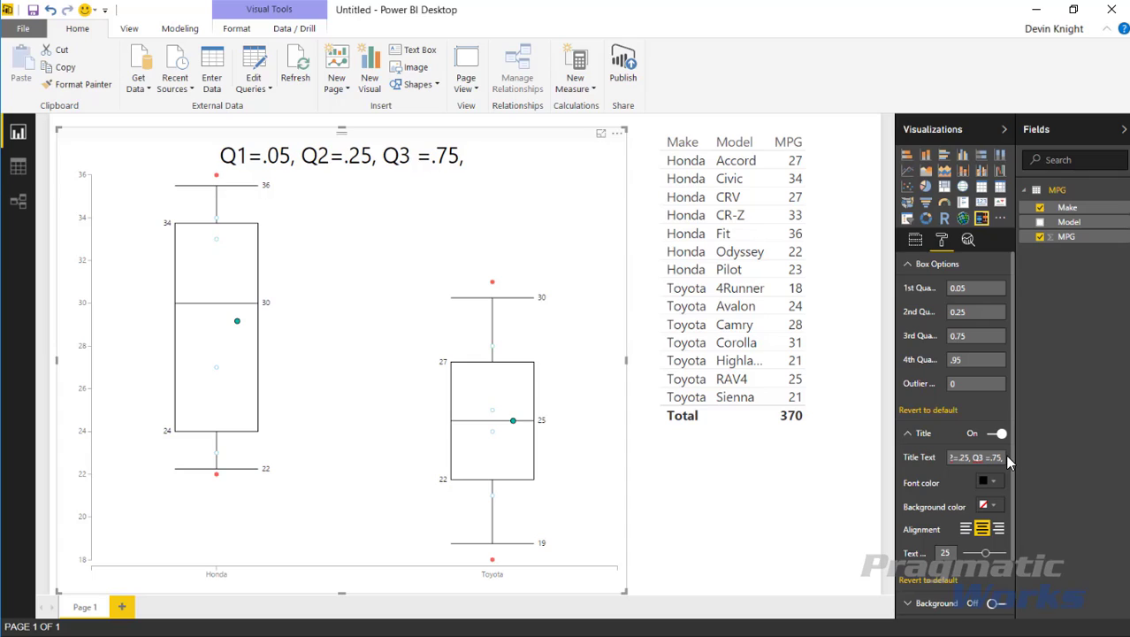
text( Q4)
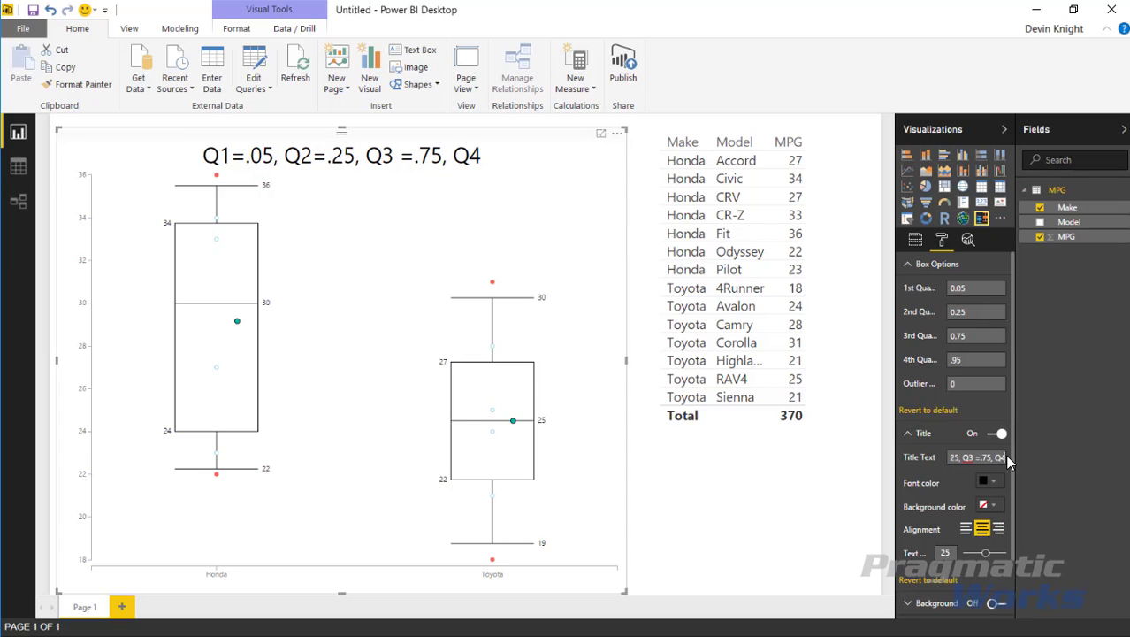
text(-)
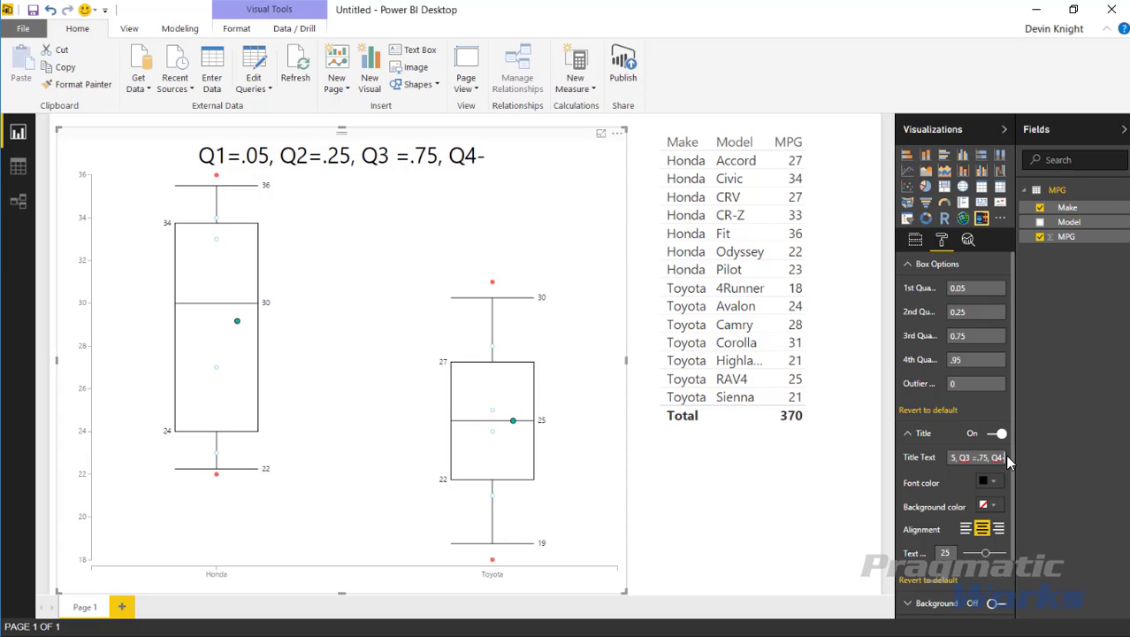
key(BackSpace)
text(=)
text(.95)
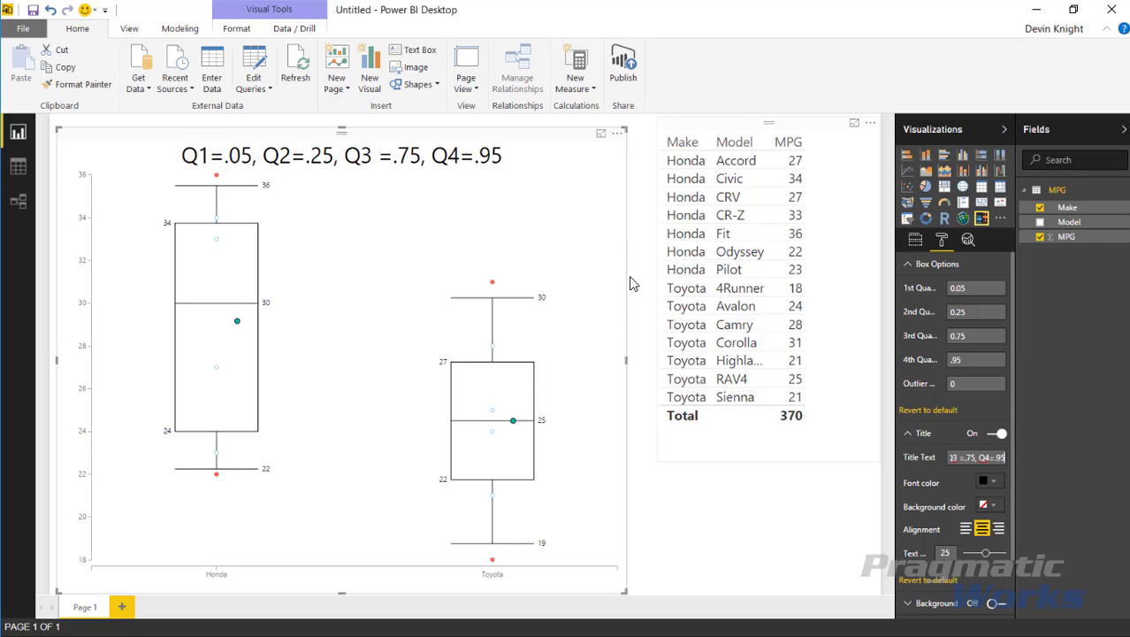